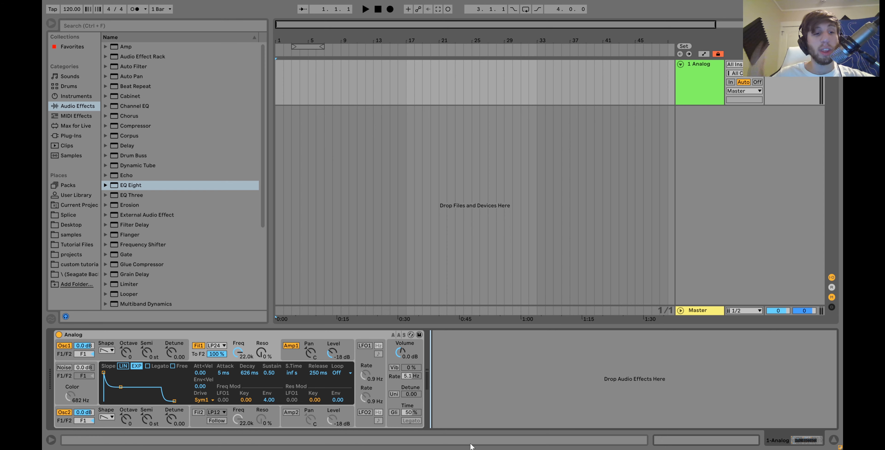
Step: Open the 50 Analog Presets folder in Tutorial Files and look through its numbered lead, pluck, pad and bass presets
{"action": "left_click", "coordinate": [71, 248]}
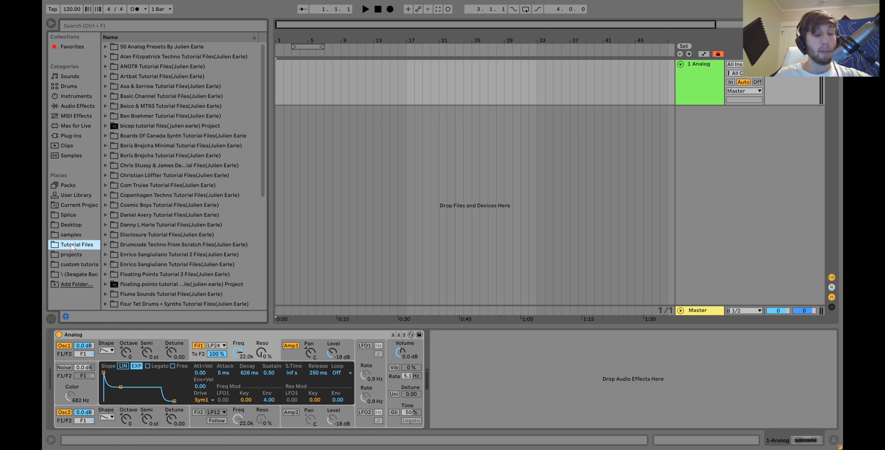
{"action": "left_click", "coordinate": [105, 47]}
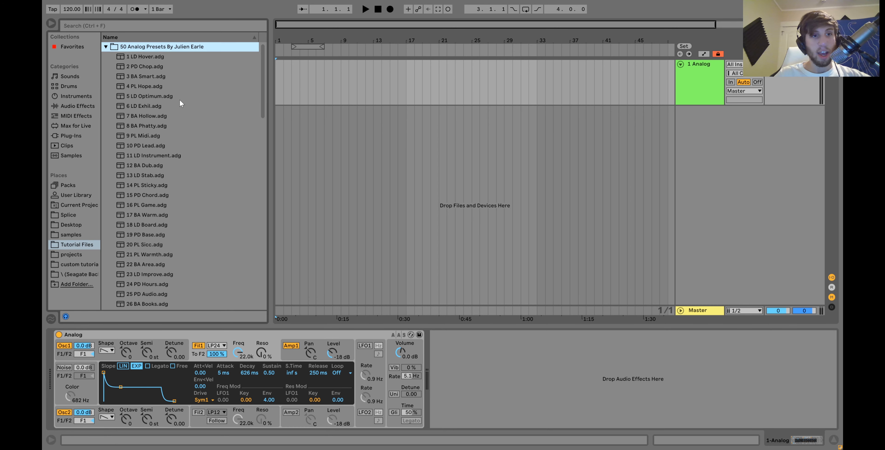
{"action": "scroll", "coordinate": [178, 102], "scroll_direction": "down", "scroll_amount": 6}
{"action": "scroll", "coordinate": [158, 166], "scroll_direction": "down", "scroll_amount": 4}
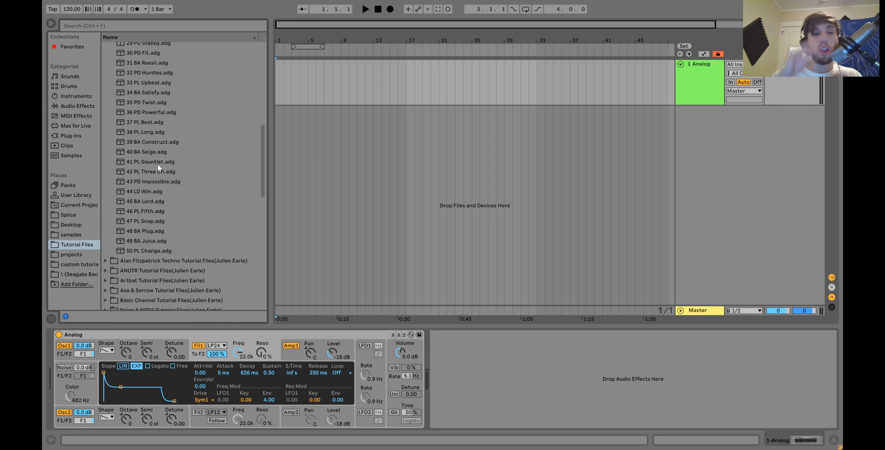
{"action": "scroll", "coordinate": [158, 164], "scroll_direction": "up", "scroll_amount": 10}
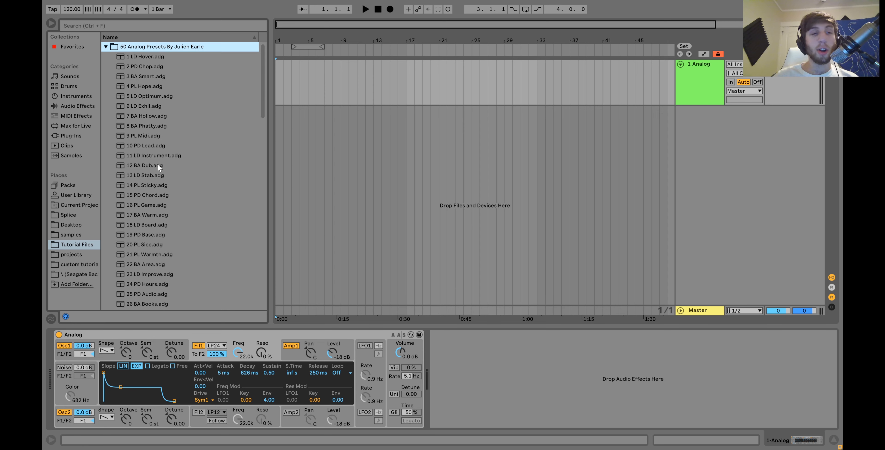
{"action": "left_click", "coordinate": [141, 118]}
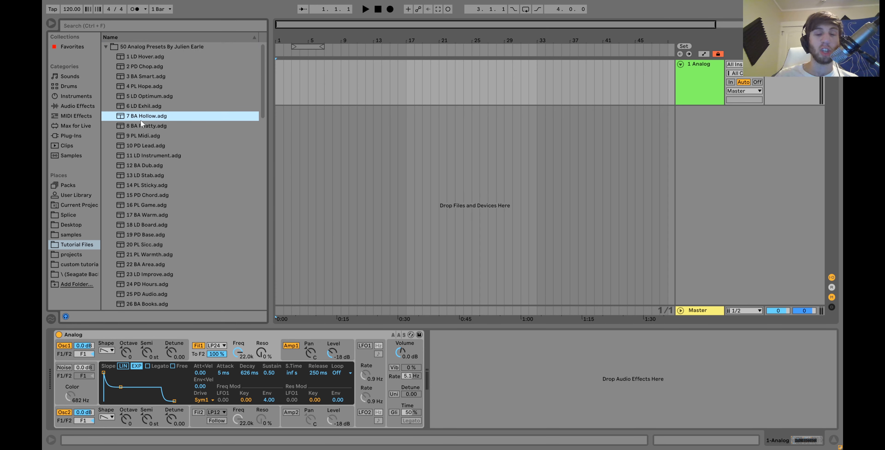
{"action": "scroll", "coordinate": [141, 120], "scroll_direction": "down", "scroll_amount": 4}
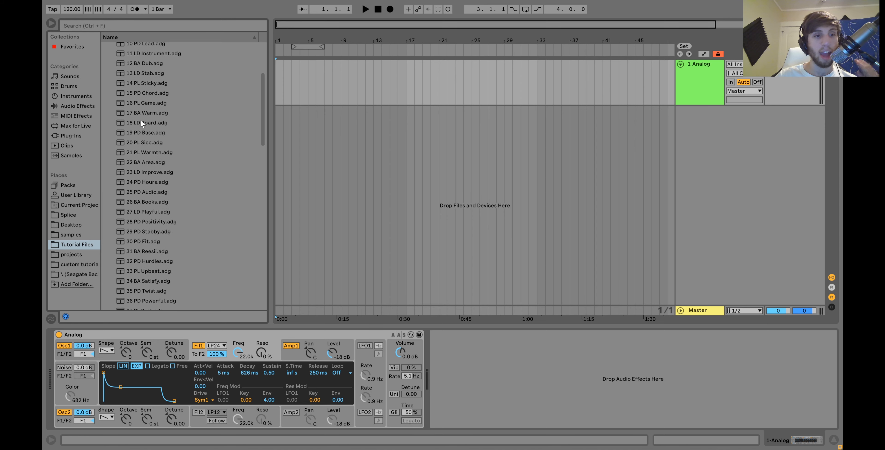
{"action": "scroll", "coordinate": [141, 120], "scroll_direction": "up", "scroll_amount": 4}
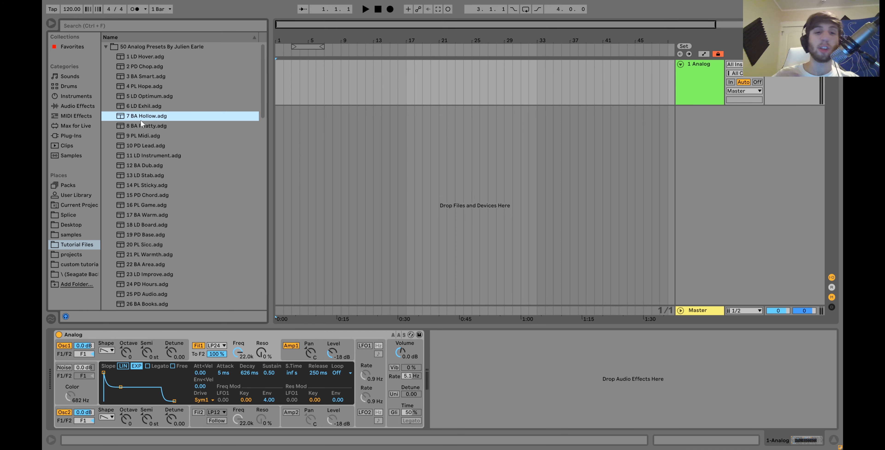
Step: Enable Analog's noise generator and set its color to 22.0 kHz and its level to -10 dB
{"action": "left_click", "coordinate": [145, 336]}
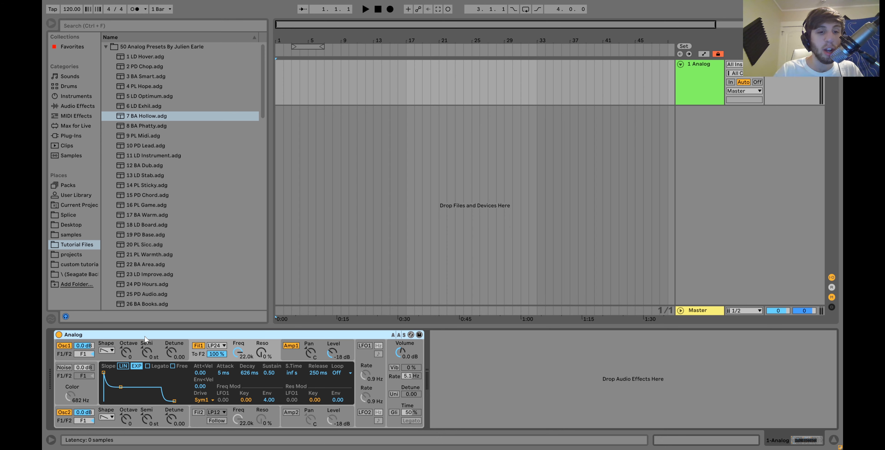
{"action": "left_click", "coordinate": [198, 354]}
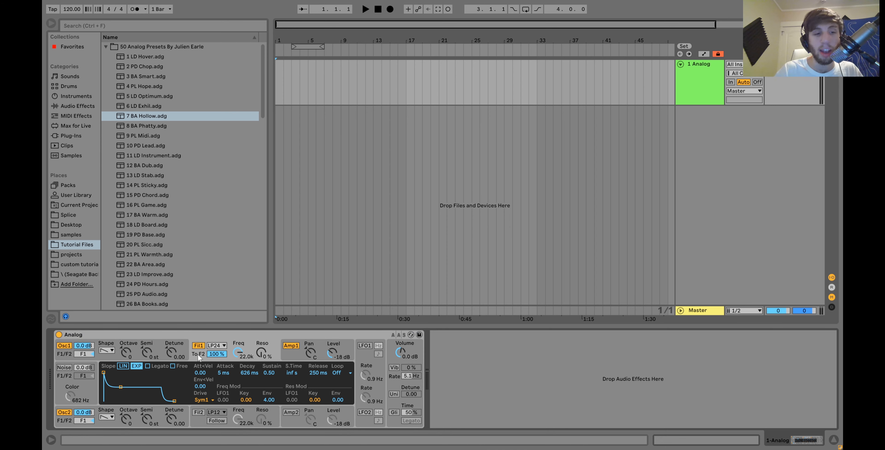
{"action": "left_click", "coordinate": [105, 358]}
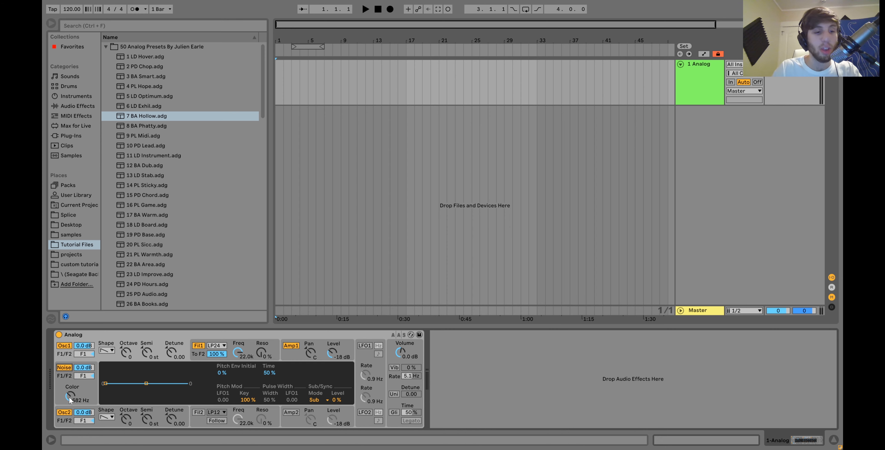
{"action": "mouse_move", "coordinate": [70, 398]}
{"action": "left_mouse_down"}
{"action": "mouse_move", "coordinate": [69, 364]}
{"action": "mouse_move", "coordinate": [84, 375]}
{"action": "mouse_move", "coordinate": [70, 399]}
{"action": "mouse_move", "coordinate": [70, 432]}
{"action": "mouse_move", "coordinate": [68, 398]}
{"action": "left_mouse_up"}
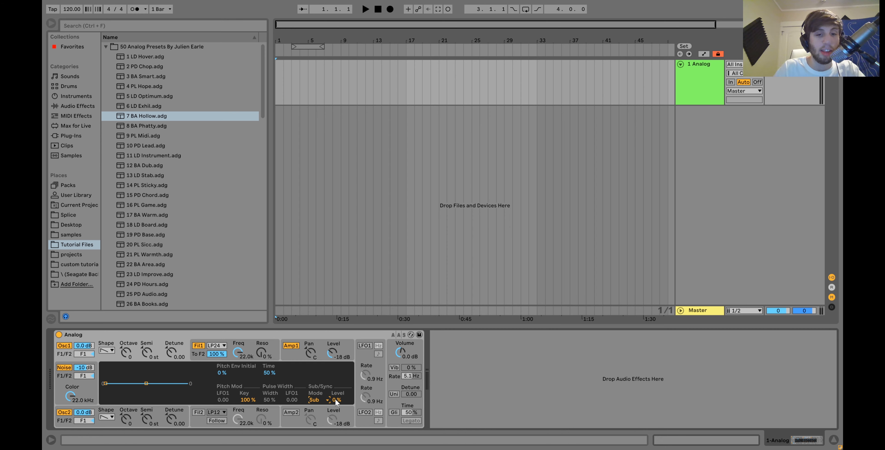
Step: Try oscillator 1's sub level and sync ratio, leaving its Sub/Sync mode on Sync with the ratio at 0 %
{"action": "mouse_move", "coordinate": [336, 402]}
{"action": "left_mouse_down"}
{"action": "mouse_move", "coordinate": [336, 364]}
{"action": "mouse_move", "coordinate": [336, 399]}
{"action": "left_mouse_up"}
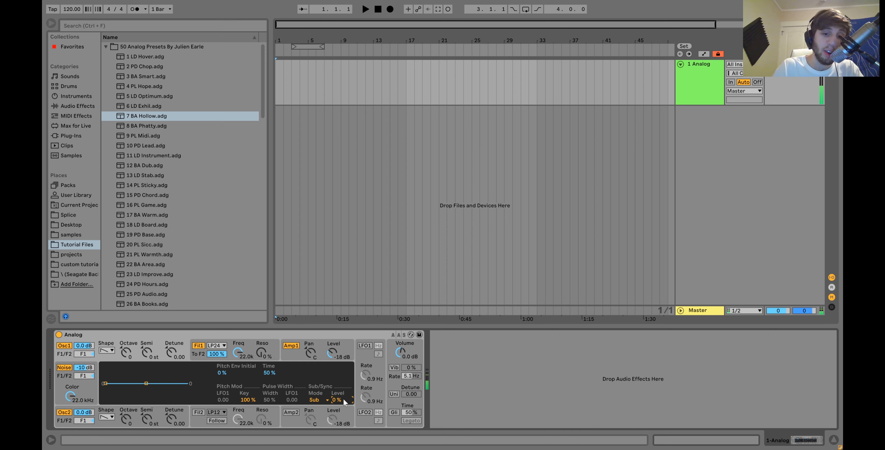
{"action": "left_click", "coordinate": [320, 401]}
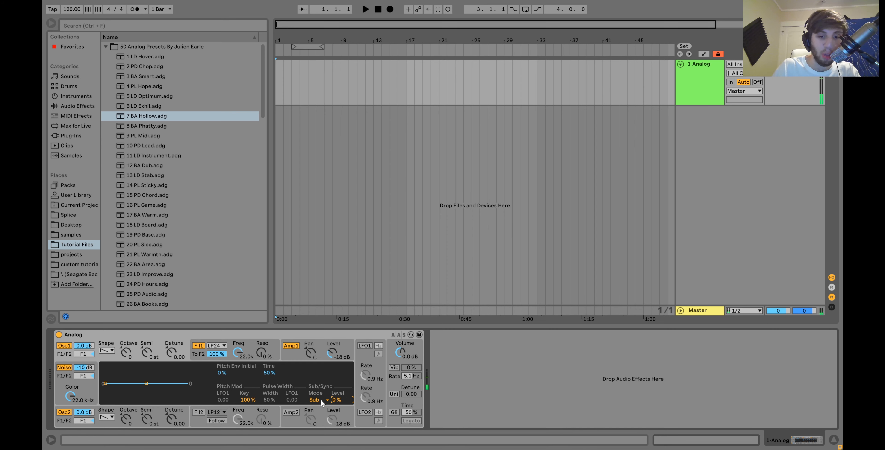
{"action": "left_click", "coordinate": [320, 416]}
{"action": "mouse_move", "coordinate": [337, 401]}
{"action": "left_mouse_down"}
{"action": "mouse_move", "coordinate": [337, 377]}
{"action": "mouse_move", "coordinate": [337, 405]}
{"action": "left_mouse_up"}
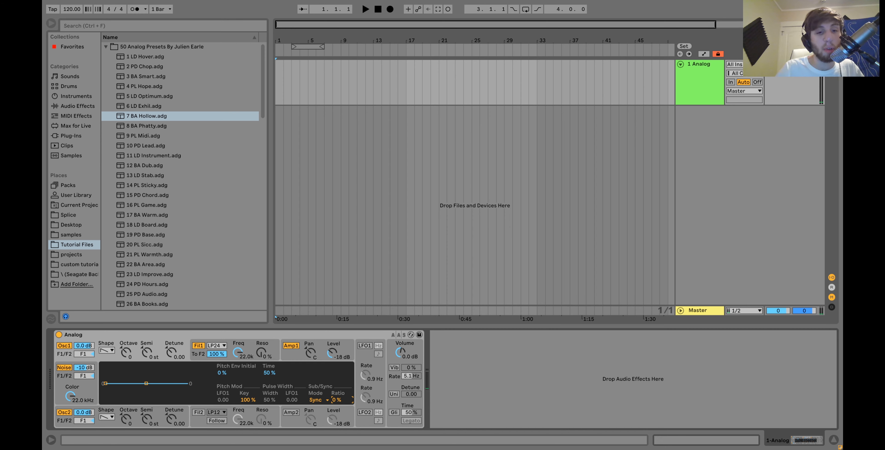
Step: Give oscillator 1 a rectangle wave with 78 % pulse width, and raise Analog's volume to 2.4 dB
{"action": "left_click", "coordinate": [108, 351]}
{"action": "mouse_move", "coordinate": [270, 402]}
{"action": "left_mouse_down"}
{"action": "mouse_move", "coordinate": [270, 392]}
{"action": "mouse_move", "coordinate": [267, 404]}
{"action": "left_mouse_up"}
{"action": "key", "text": "z"}
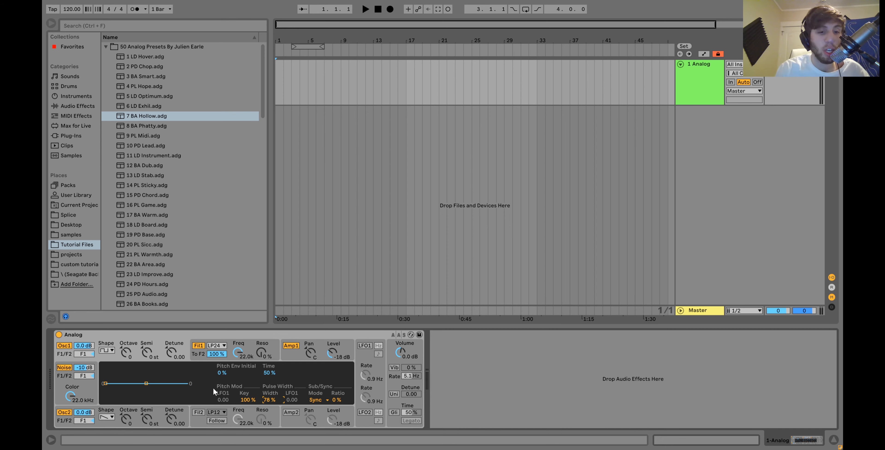
{"action": "key", "text": "a"}
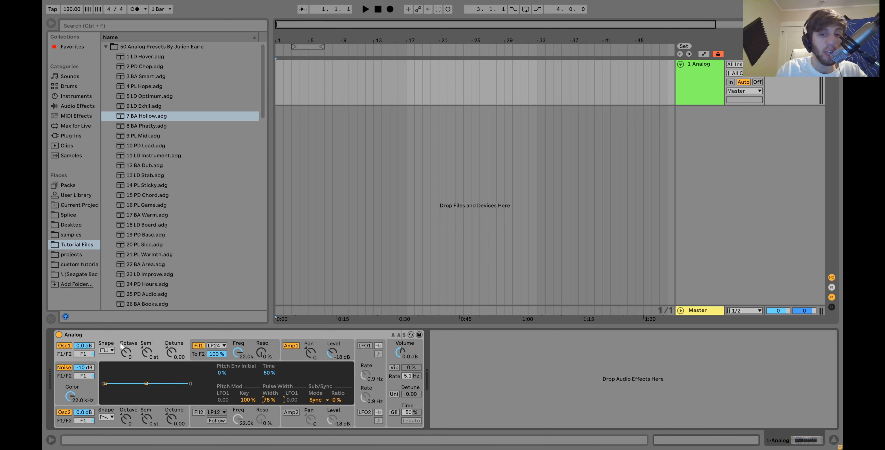
{"action": "left_click_drag", "start_coordinate": [399, 354], "coordinate": [399, 352]}
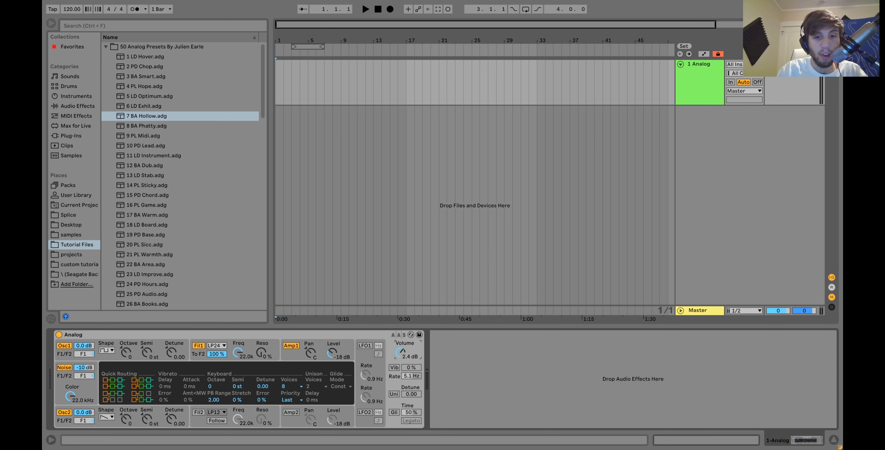
Step: Set oscillator 1's pitch envelope to 3 % initial and 25 % time, and oscillator 2's initial pitch to -29 %
{"action": "left_click", "coordinate": [134, 343]}
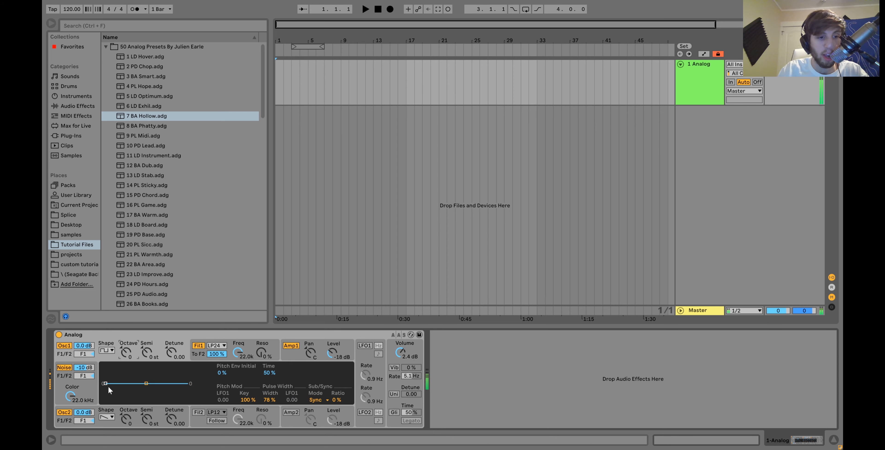
{"action": "left_click_drag", "start_coordinate": [105, 383], "coordinate": [106, 366]}
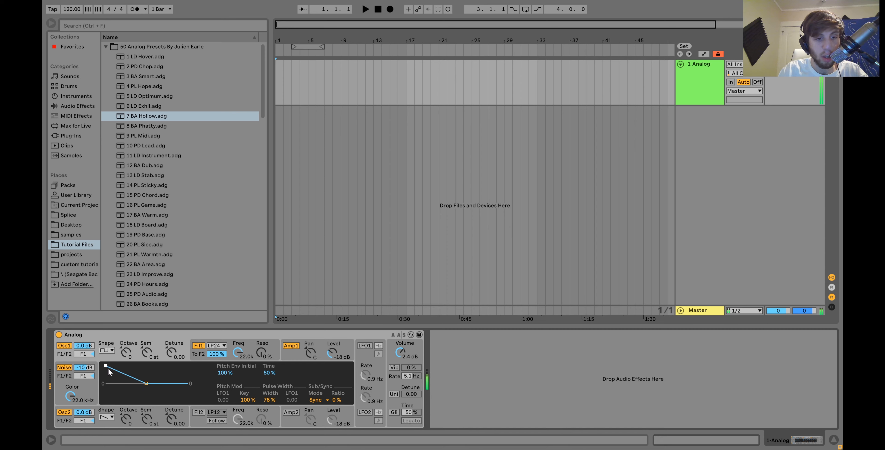
{"action": "key", "text": "z"}
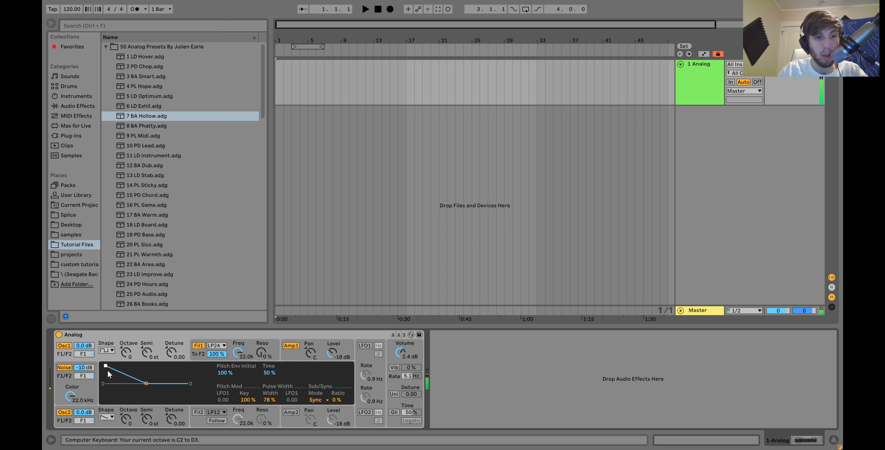
{"action": "left_click_drag", "start_coordinate": [106, 367], "coordinate": [106, 389]}
{"action": "left_click", "coordinate": [114, 408]}
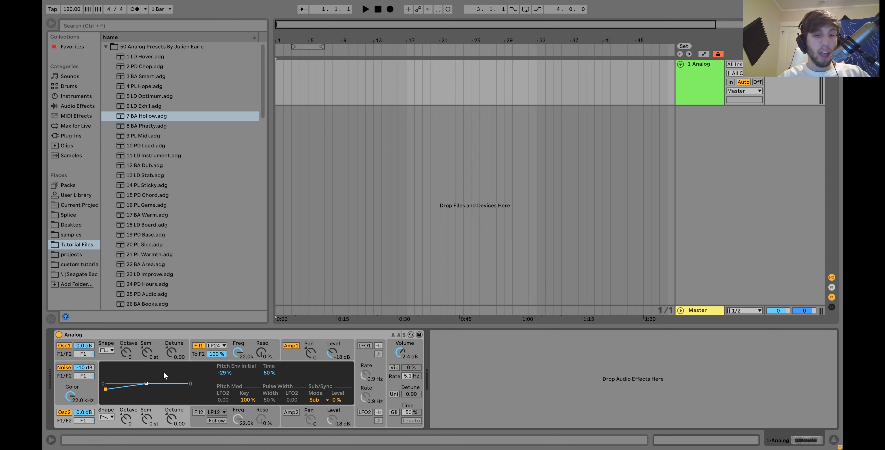
Step: Shape filter 1's envelope with linear slope, 25 ms attack, 4.73 s decay and 0.00 sustain, and set its frequency envelope modulation to 6.01
{"action": "left_click", "coordinate": [194, 354]}
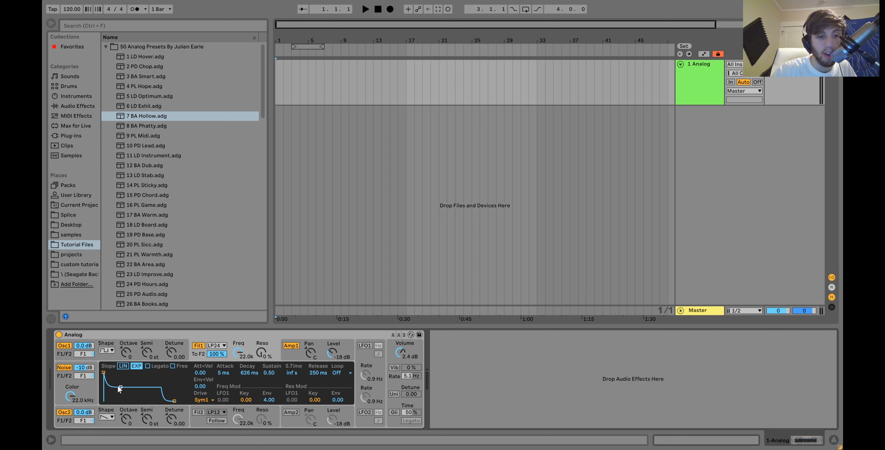
{"action": "left_click_drag", "start_coordinate": [119, 387], "coordinate": [109, 373]}
{"action": "left_click", "coordinate": [122, 367]}
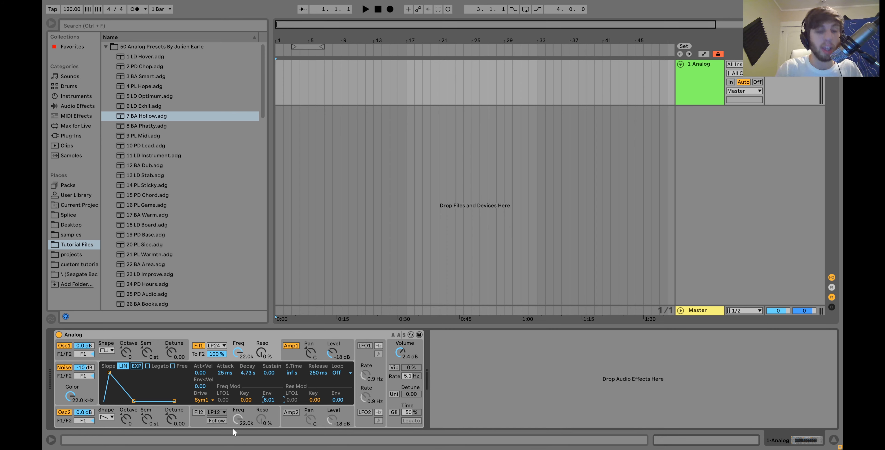
Step: Show filter 1's settings and audition notes in several different octaves
{"action": "left_click", "coordinate": [130, 343]}
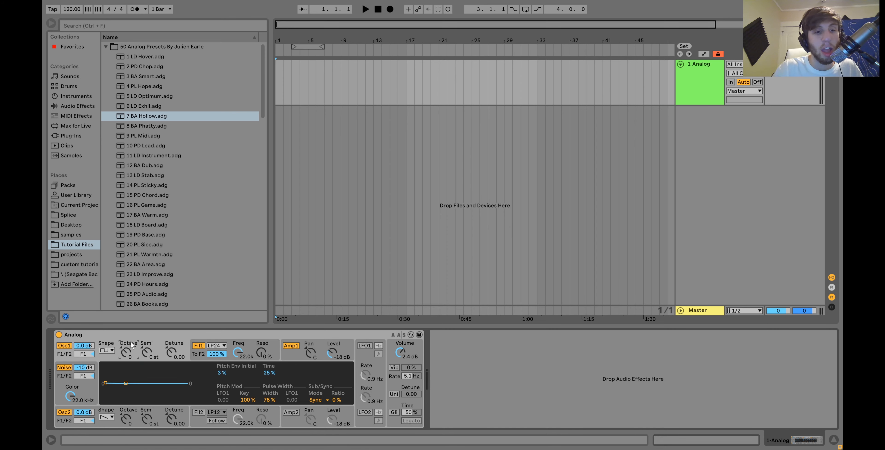
{"action": "left_click", "coordinate": [234, 343]}
{"action": "key", "text": "z"}
{"action": "key", "text": "a"}
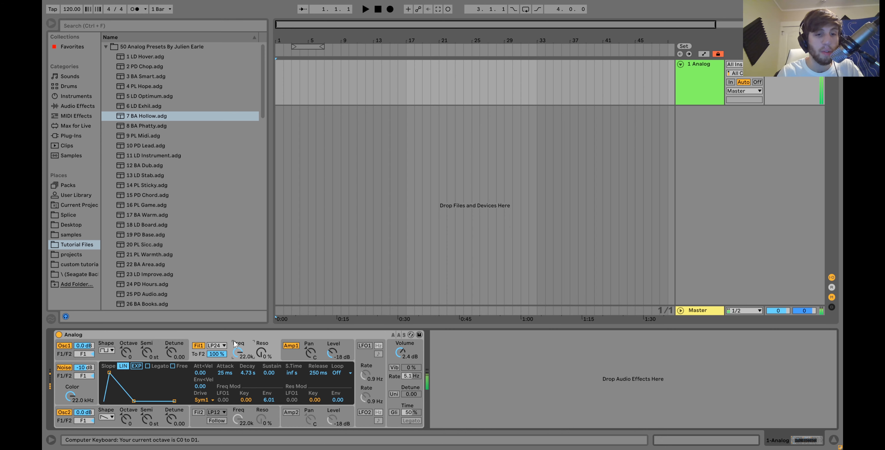
{"action": "key", "text": "z"}
{"action": "key", "text": "a"}
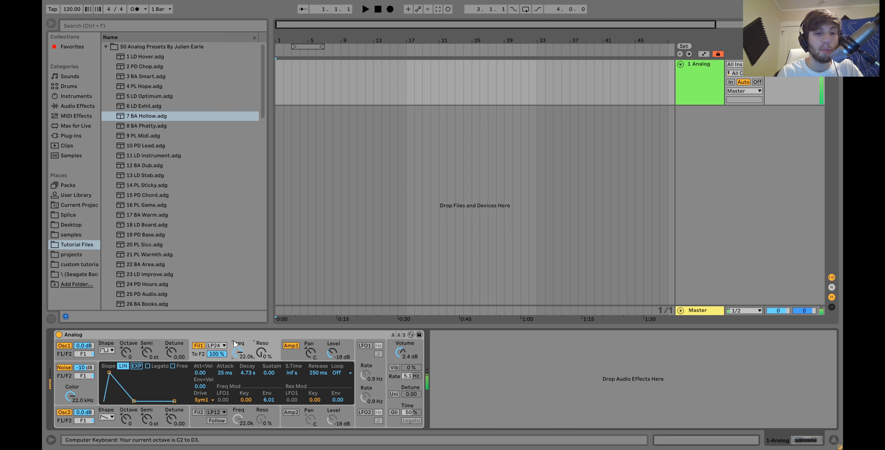
{"action": "key", "text": "x"}
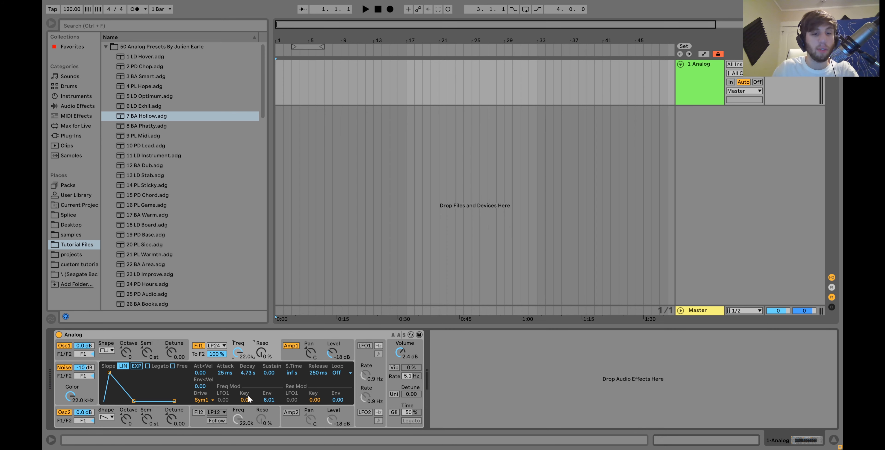
Step: Try filter 1's key modulation at 4.00 with the frequency at 171 across octaves, and reset them to 0.00 and 22.0k
{"action": "left_click_drag", "start_coordinate": [248, 400], "coordinate": [248, 389]}
{"action": "left_click_drag", "start_coordinate": [238, 353], "coordinate": [238, 381]}
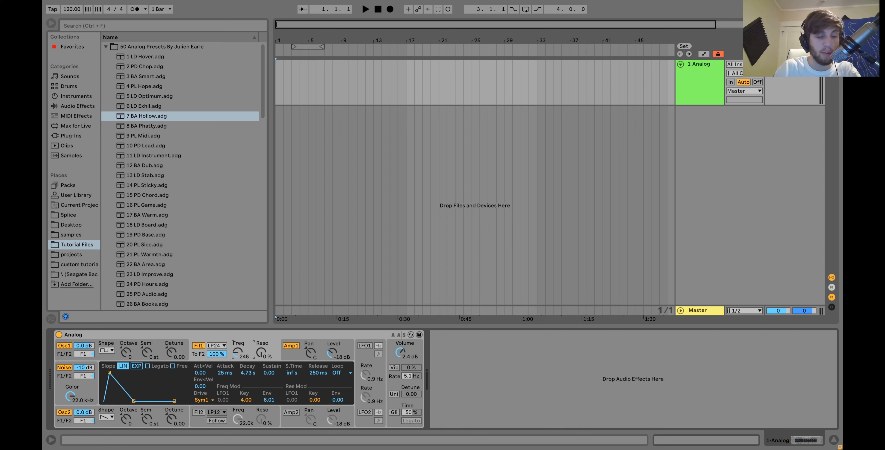
{"action": "key", "text": "a"}
{"action": "key", "text": "z"}
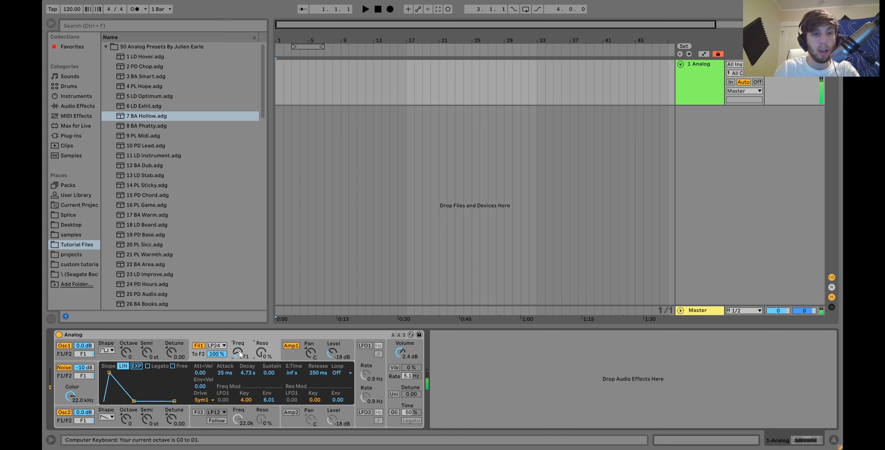
{"action": "key", "text": "x"}
{"action": "key", "text": "x"}
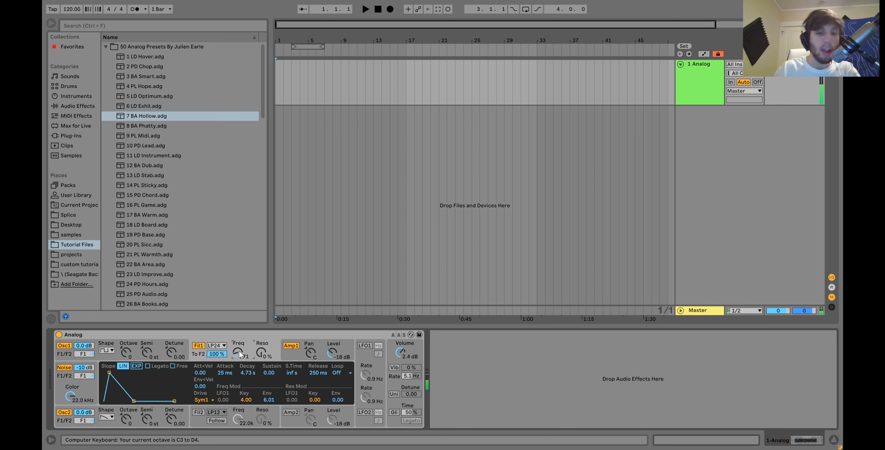
{"action": "double_click", "coordinate": [248, 403]}
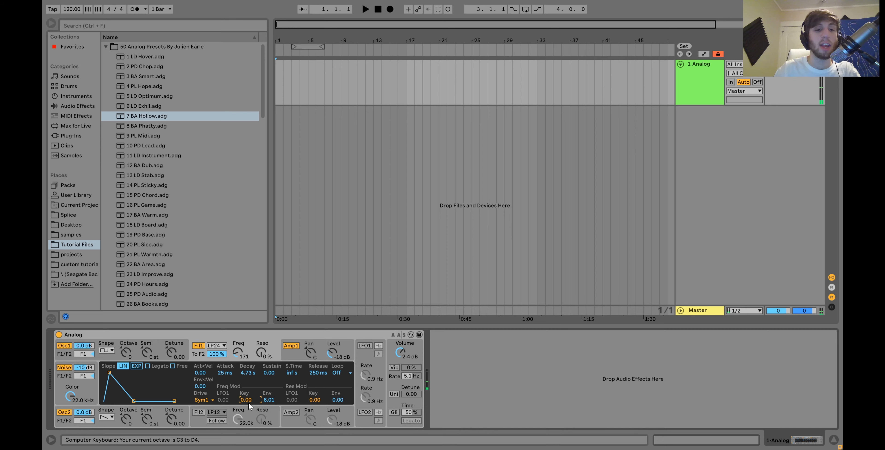
{"action": "double_click", "coordinate": [237, 352]}
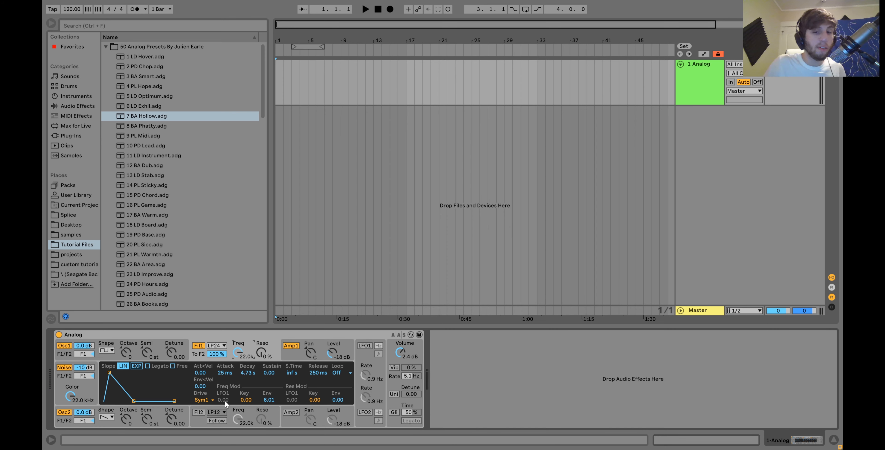
Step: Switch LFO1 on, check its frequency modulation amount in filter 1, and switch LFO1 off
{"action": "left_click", "coordinate": [364, 345]}
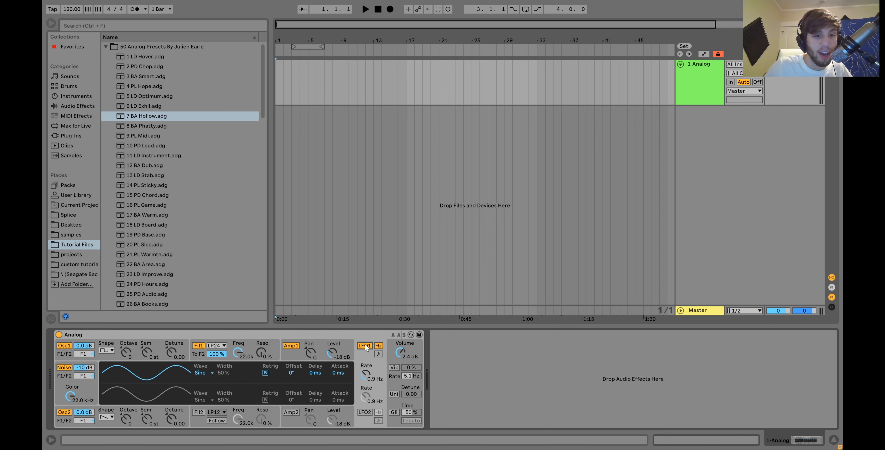
{"action": "left_click", "coordinate": [246, 340]}
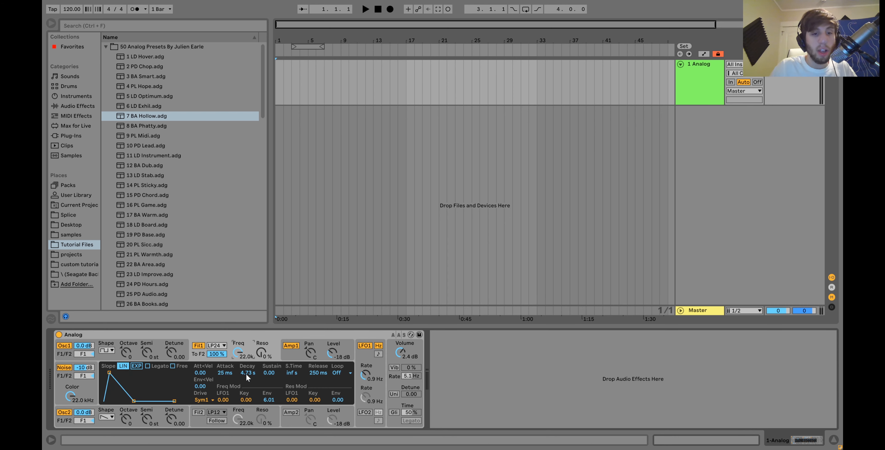
{"action": "left_click", "coordinate": [369, 346]}
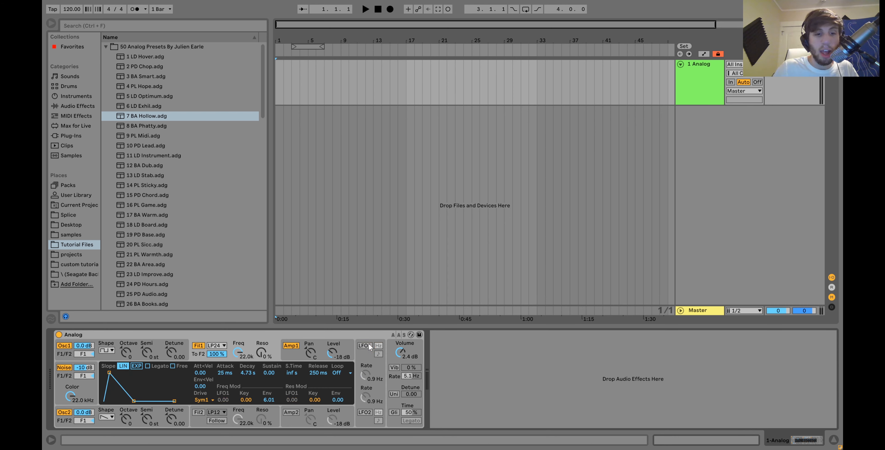
Step: Try the Asym2 drive on filter 1 with the frequency at 150 and the resonance at 44 %
{"action": "left_click", "coordinate": [209, 385]}
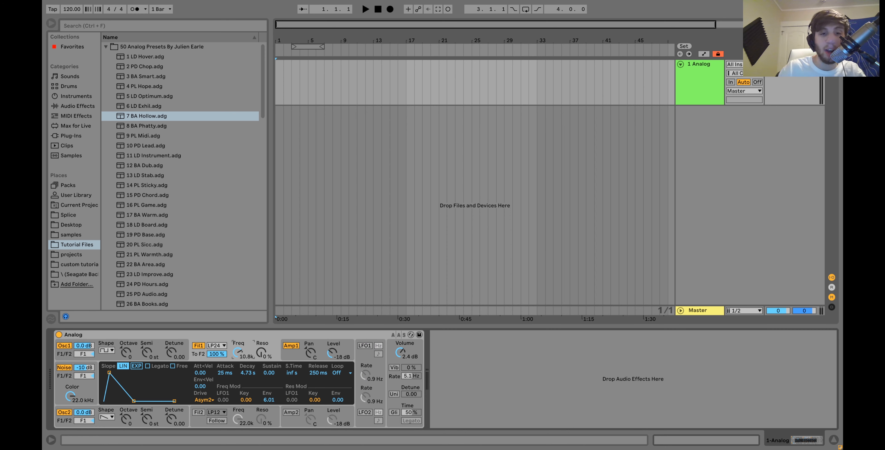
{"action": "left_click_drag", "start_coordinate": [238, 354], "coordinate": [238, 382]}
{"action": "left_click_drag", "start_coordinate": [262, 358], "coordinate": [262, 379]}
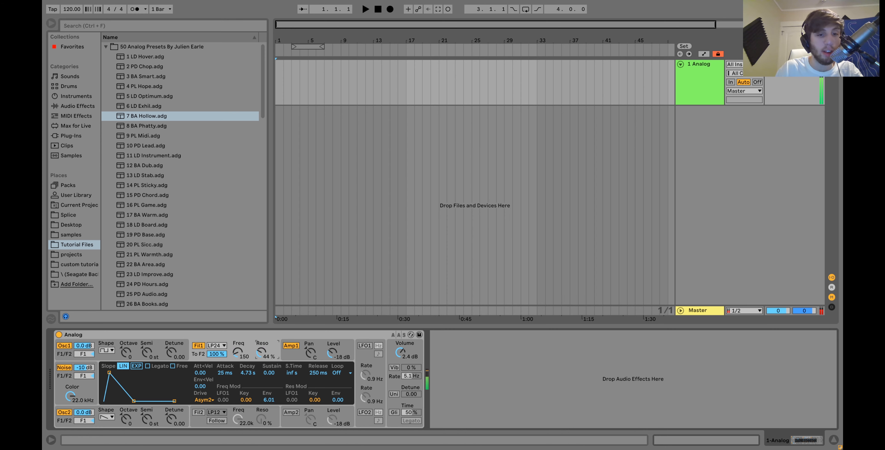
Step: Set filter 1's drive to Sym2, frequency to 94 and resonance to 59 %, and audition the sound in lower octaves
{"action": "left_click", "coordinate": [210, 398]}
{"action": "left_click", "coordinate": [203, 357]}
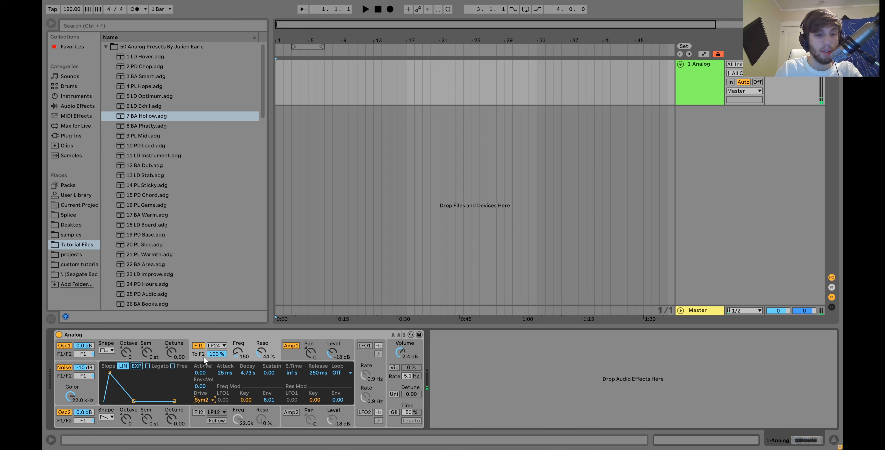
{"action": "left_click_drag", "start_coordinate": [237, 353], "coordinate": [237, 368]}
{"action": "left_click_drag", "start_coordinate": [259, 349], "coordinate": [259, 343]}
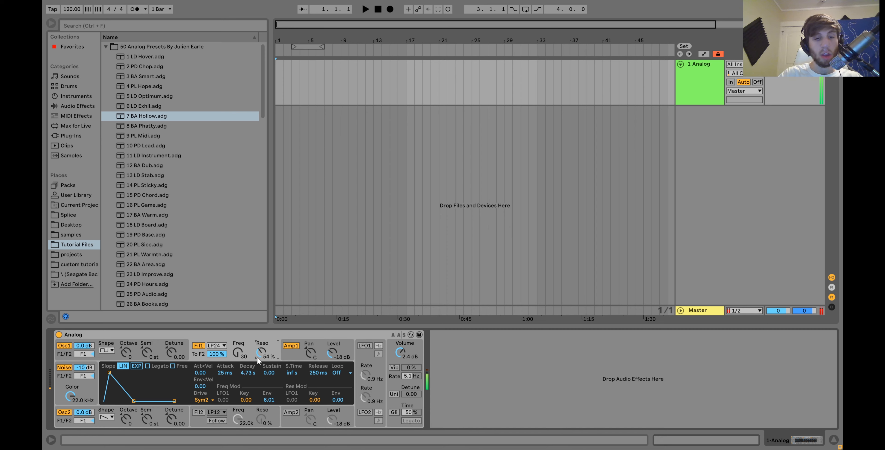
{"action": "mouse_move", "coordinate": [258, 357]}
{"action": "left_mouse_down"}
{"action": "mouse_move", "coordinate": [237, 345]}
{"action": "mouse_move", "coordinate": [240, 352]}
{"action": "left_mouse_up"}
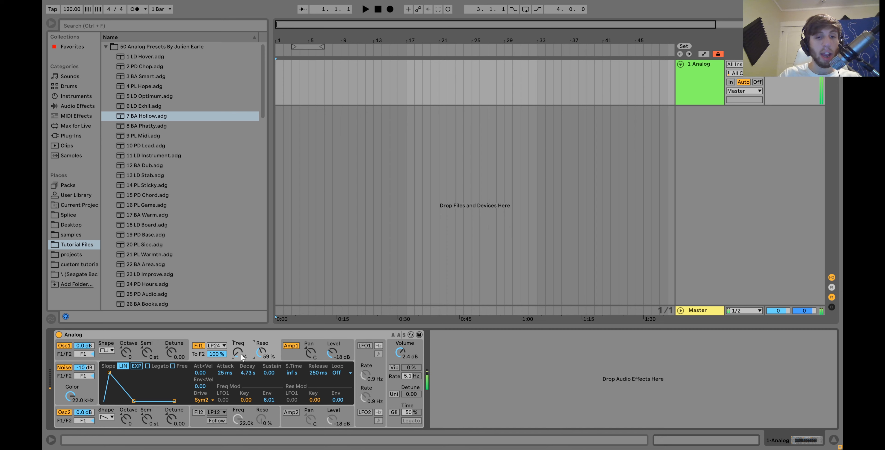
{"action": "key", "text": "z"}
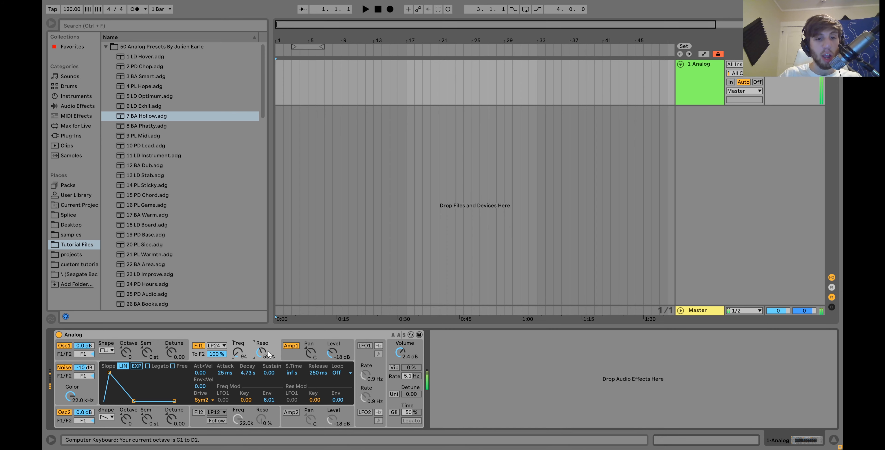
{"action": "key", "text": "z"}
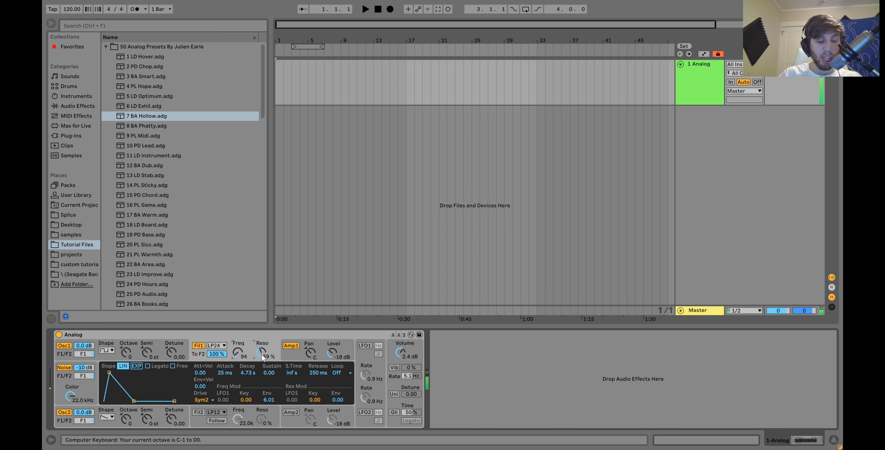
{"action": "key", "text": "x"}
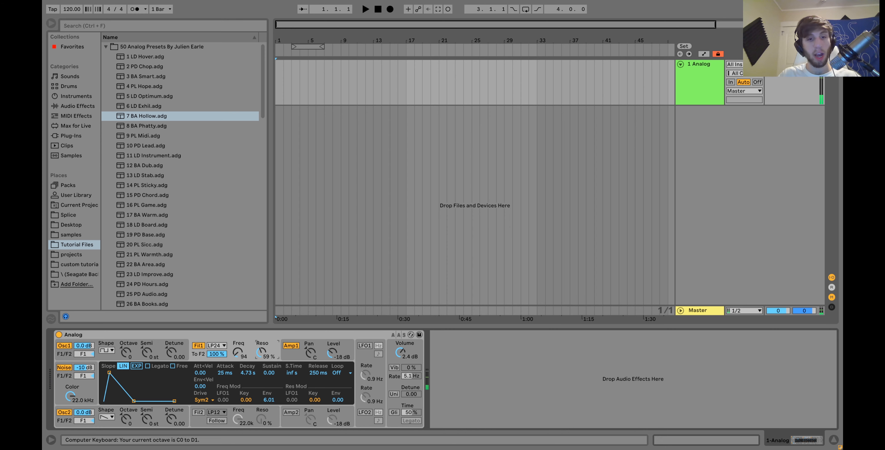
Step: Show filter 2's settings, switch it on to audition a note, and switch it off again
{"action": "left_click", "coordinate": [198, 426]}
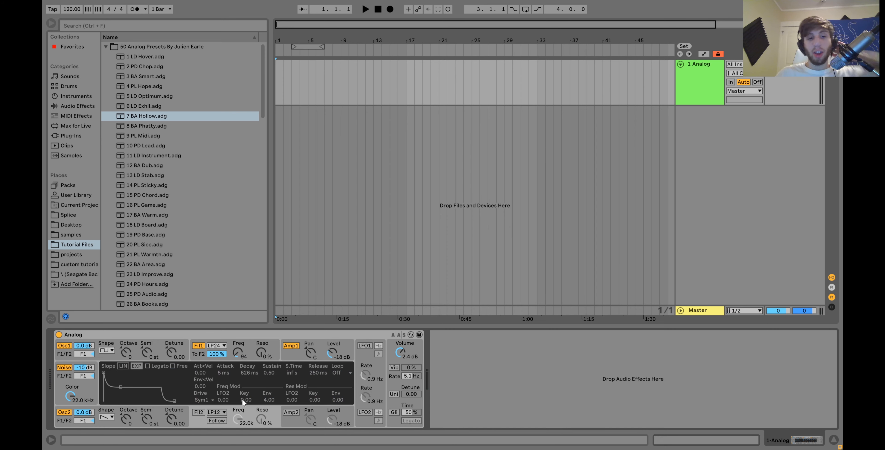
{"action": "left_click", "coordinate": [198, 413]}
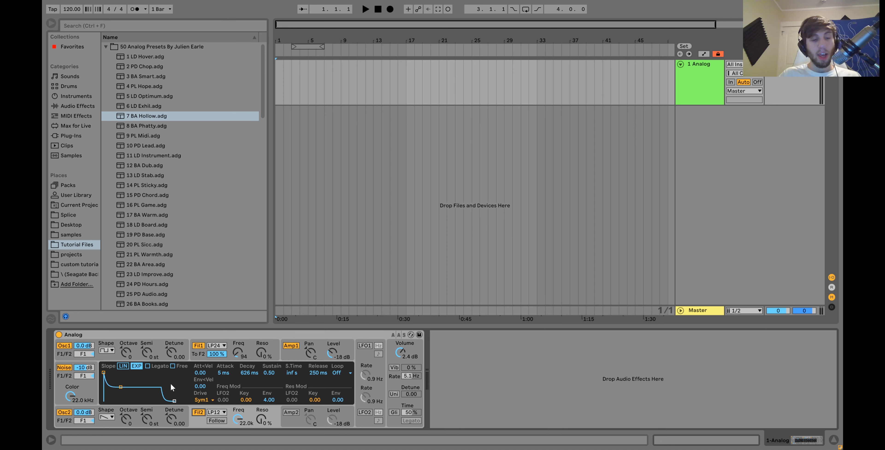
{"action": "key", "text": "a"}
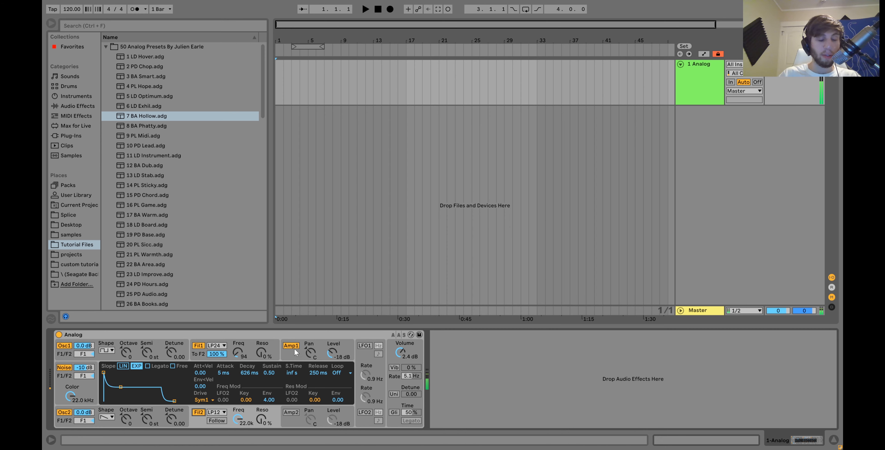
{"action": "left_click", "coordinate": [199, 412]}
Step: Change filter 1's type to F12, with the frequency at 608 and the envelope frequency modulation at 0.00
{"action": "left_click", "coordinate": [218, 354]}
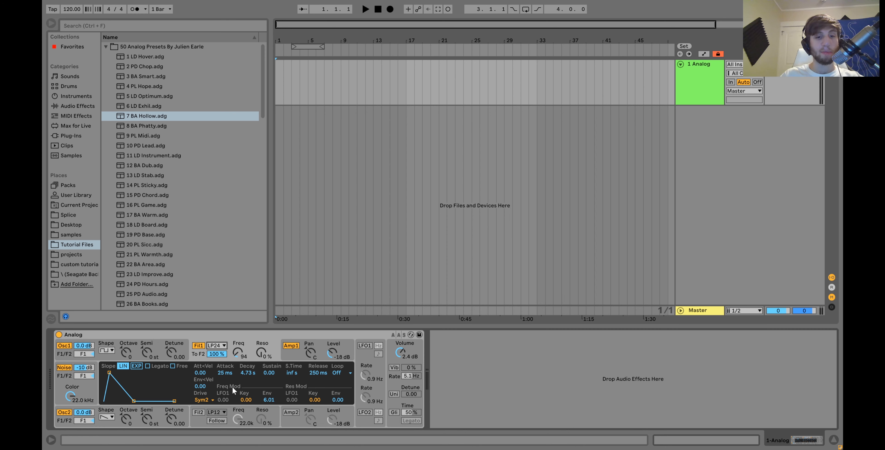
{"action": "left_click", "coordinate": [237, 425]}
{"action": "left_click_drag", "start_coordinate": [237, 353], "coordinate": [237, 318]}
{"action": "double_click", "coordinate": [263, 398]}
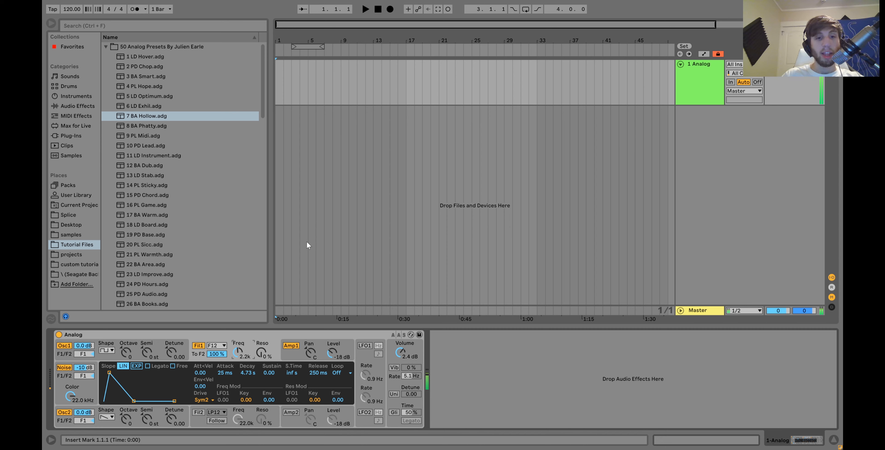
{"action": "mouse_move", "coordinate": [238, 352]}
{"action": "left_mouse_down"}
{"action": "mouse_move", "coordinate": [237, 342]}
{"action": "mouse_move", "coordinate": [237, 355]}
{"action": "left_mouse_up"}
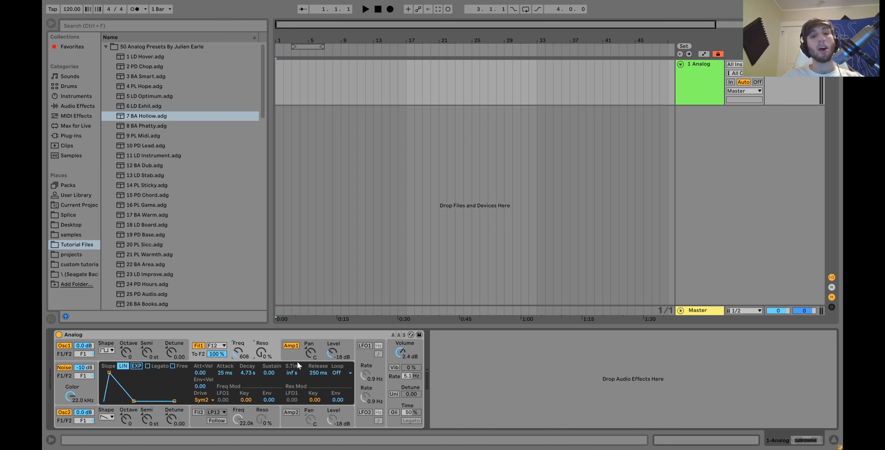
Step: Look at both amps' settings, set amp 1's envelope decay to 723 ms and sustain to 0.04, and audition notes
{"action": "left_click", "coordinate": [288, 357]}
{"action": "left_click", "coordinate": [293, 423]}
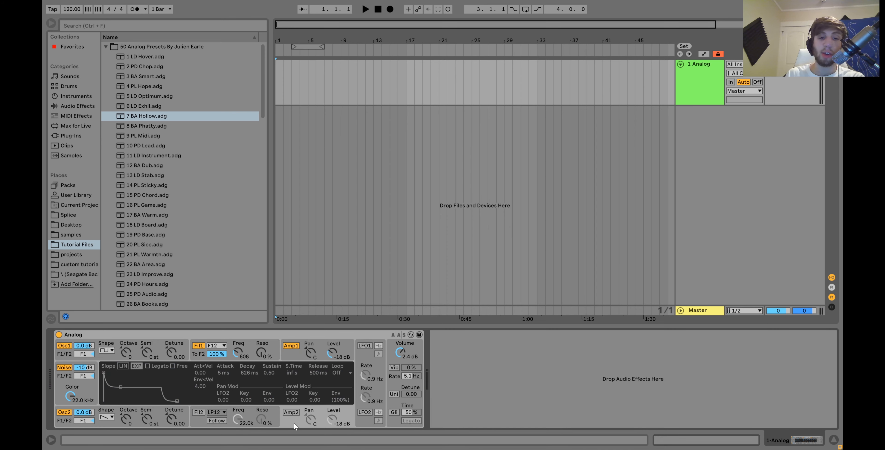
{"action": "left_click", "coordinate": [395, 388]}
{"action": "left_click", "coordinate": [297, 350]}
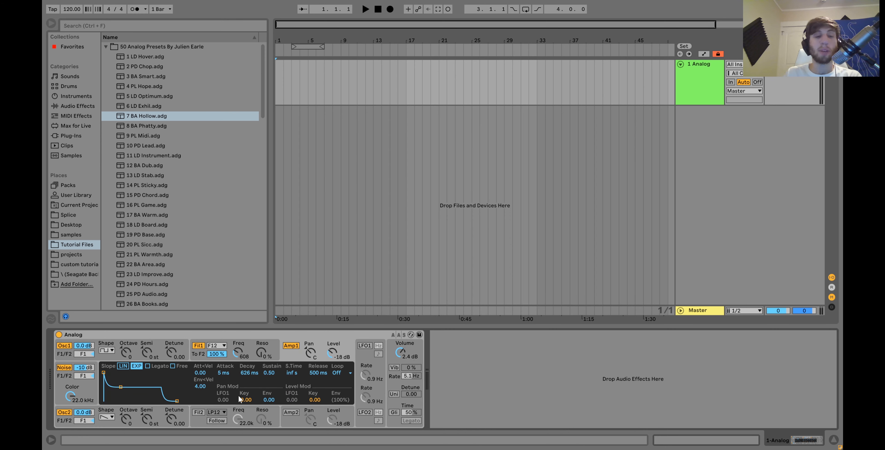
{"action": "mouse_move", "coordinate": [121, 387]}
{"action": "left_mouse_down"}
{"action": "mouse_move", "coordinate": [132, 401]}
{"action": "mouse_move", "coordinate": [122, 403]}
{"action": "left_mouse_up"}
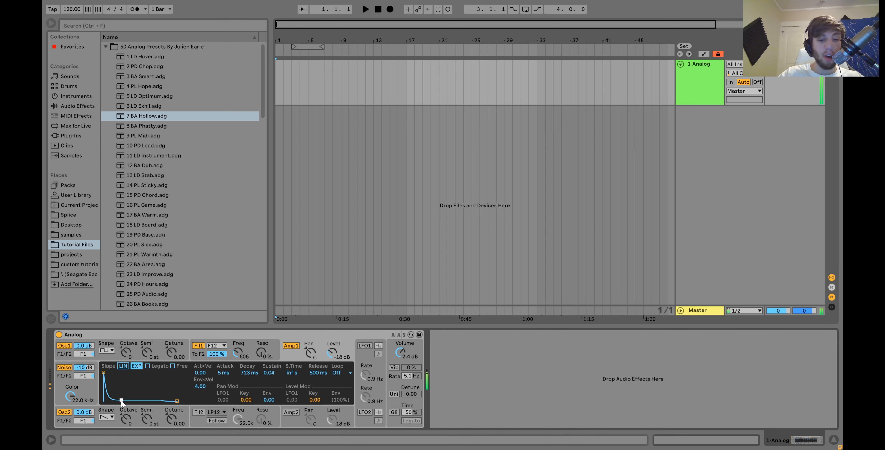
{"action": "key", "text": "z"}
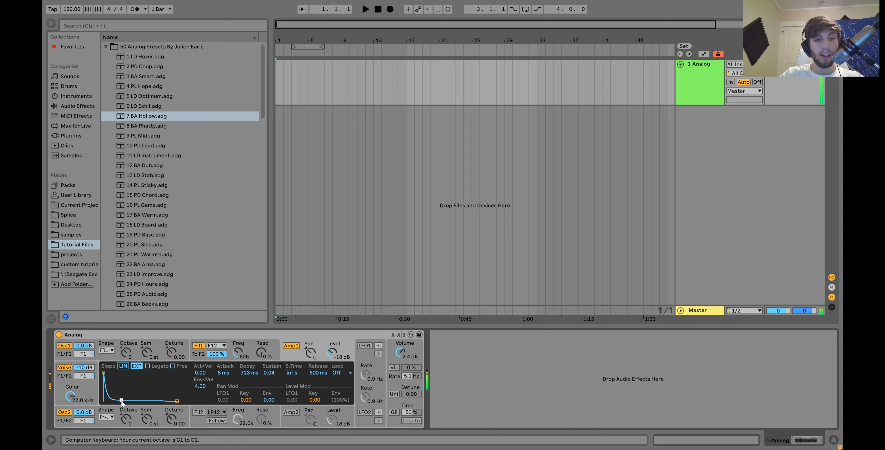
{"action": "key", "text": "a"}
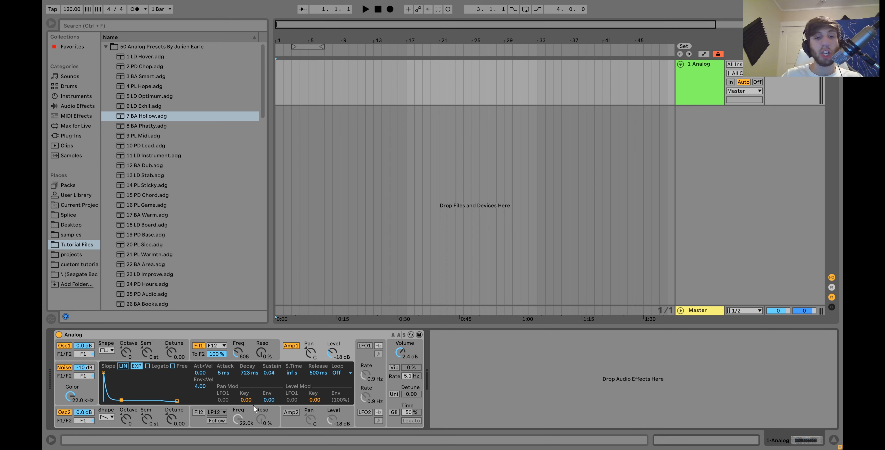
{"action": "key", "text": "a"}
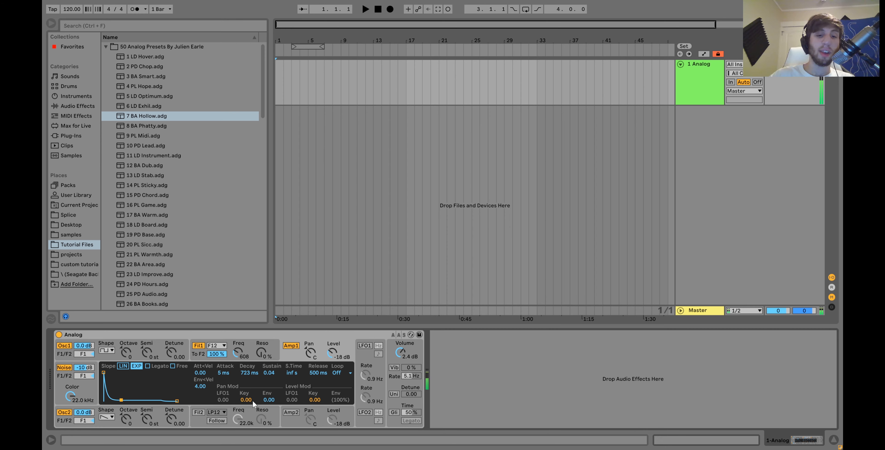
Step: Try amp 1's envelope pan modulation at 1.00 and 0.71 while playing notes, and reset it to 0.00
{"action": "left_click_drag", "start_coordinate": [268, 400], "coordinate": [268, 385]}
{"action": "key", "text": "a"}
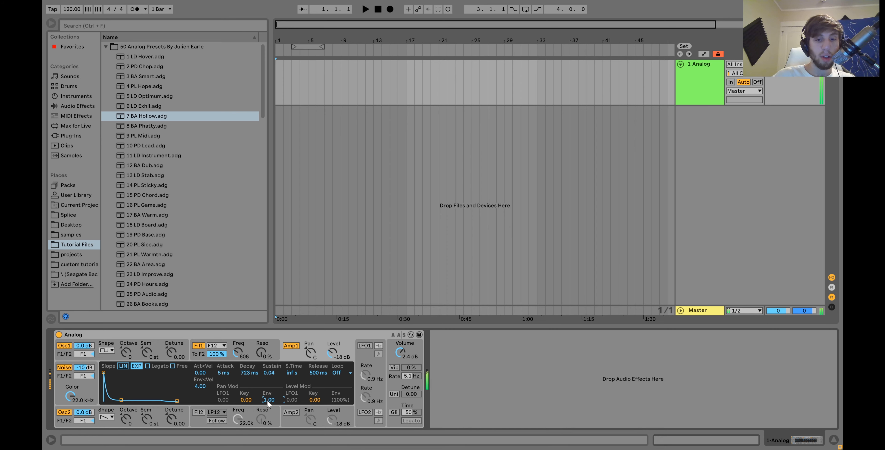
{"action": "left_click_drag", "start_coordinate": [267, 400], "coordinate": [267, 406]}
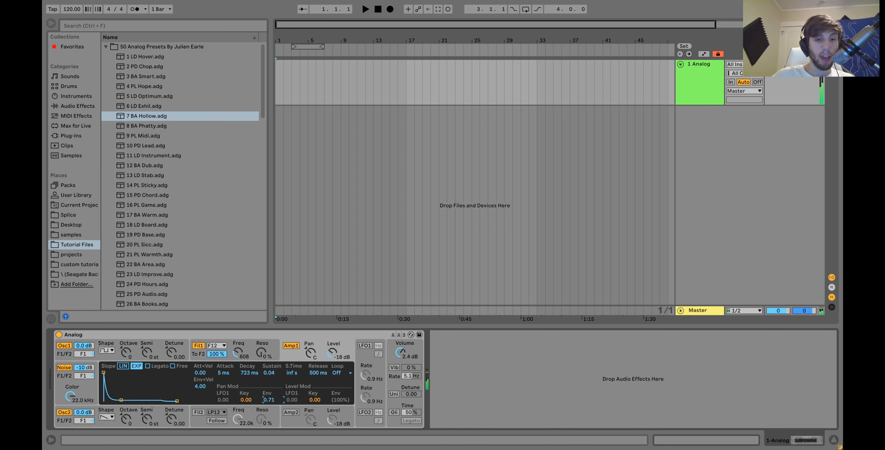
{"action": "key", "text": "a"}
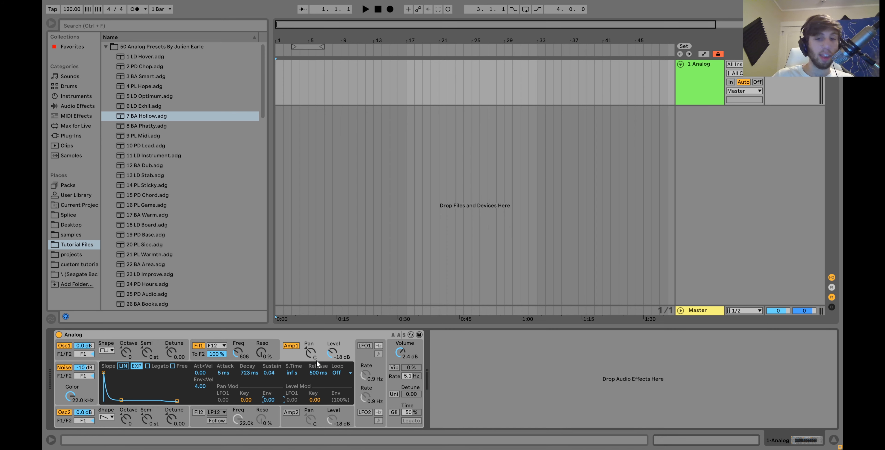
Step: Switch LFO1 on and set its waveform to Tri with a width of 37 %
{"action": "left_click", "coordinate": [370, 359]}
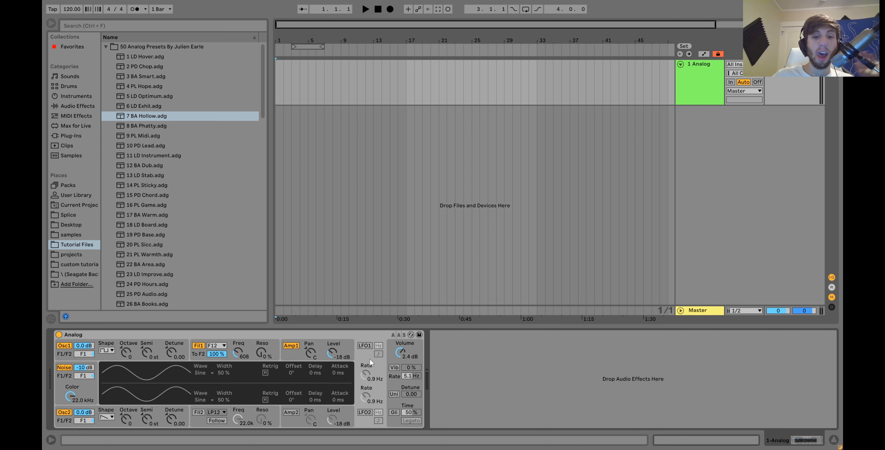
{"action": "left_click", "coordinate": [364, 347]}
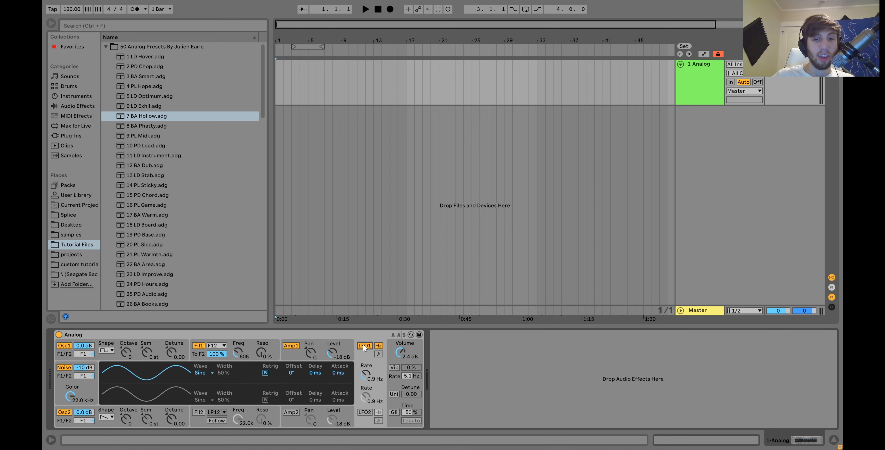
{"action": "left_click", "coordinate": [207, 372]}
{"action": "left_click", "coordinate": [207, 387]}
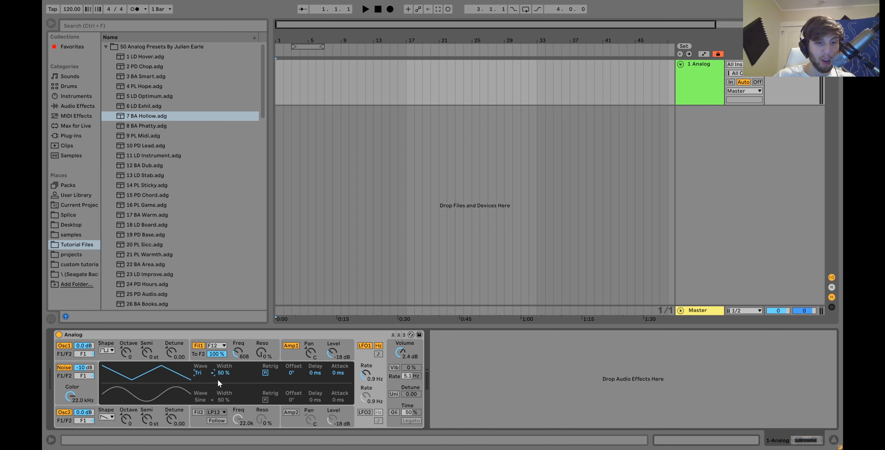
{"action": "left_click_drag", "start_coordinate": [220, 373], "coordinate": [43, 382]}
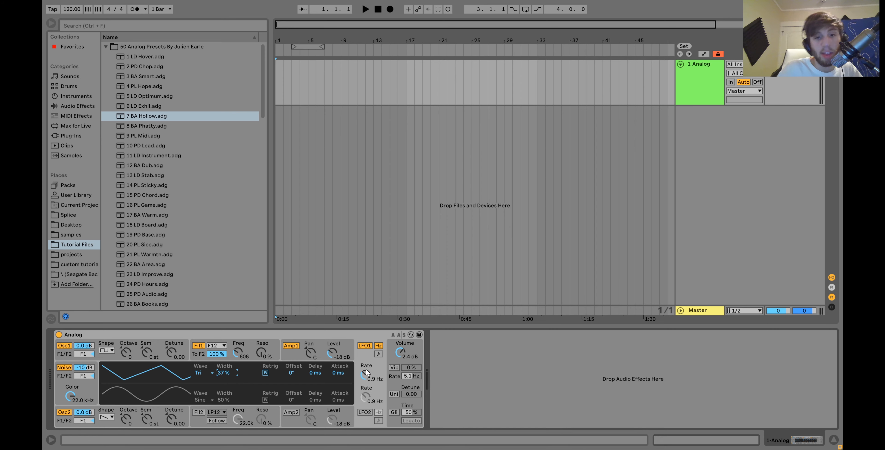
Step: Apply the quick routing that sends each oscillator to its own filter and amp, and set filter 2's frequency to 467
{"action": "left_click", "coordinate": [390, 359]}
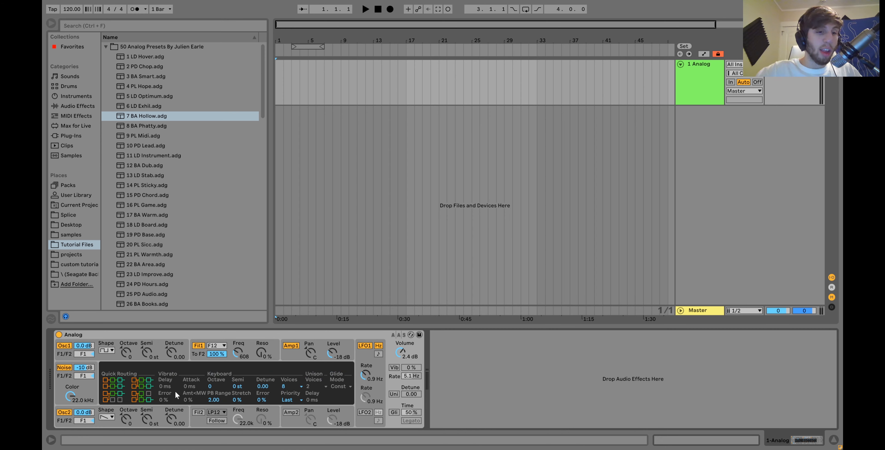
{"action": "left_click", "coordinate": [114, 386]}
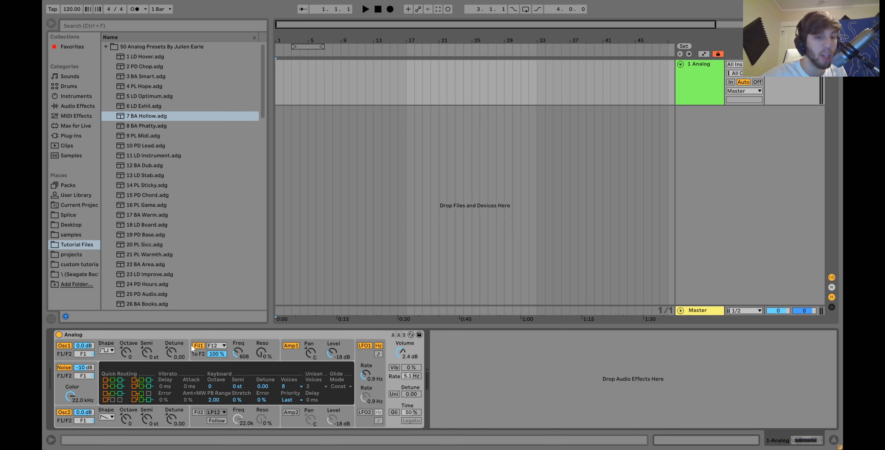
{"action": "left_click", "coordinate": [109, 385]}
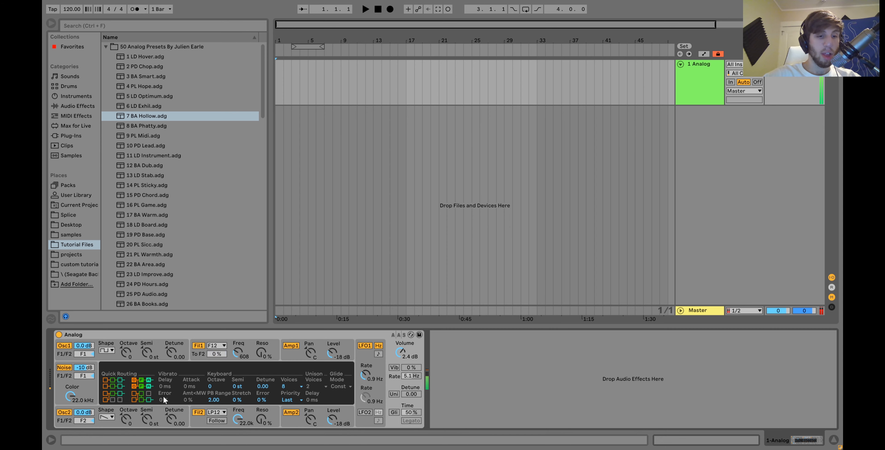
{"action": "left_click_drag", "start_coordinate": [235, 423], "coordinate": [235, 428]}
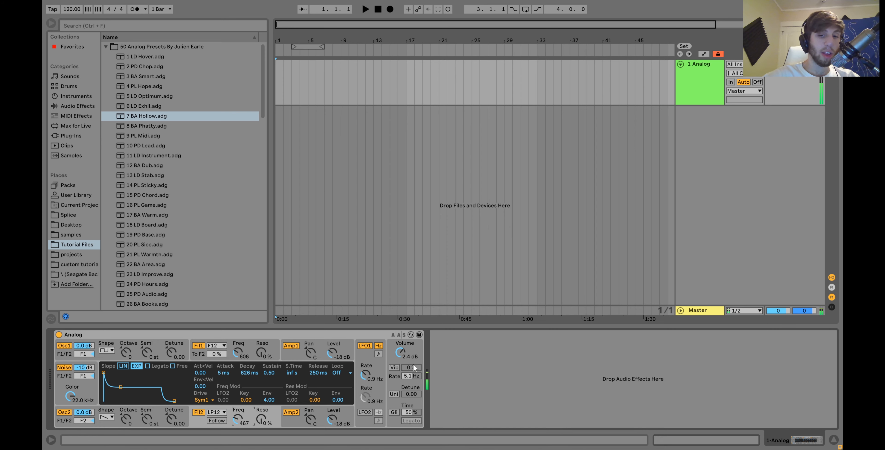
Step: Try the 50/50 split and the other quick routings, ending with both oscillators routed through filter 1 and amp 1 only
{"action": "left_click", "coordinate": [388, 359]}
{"action": "left_click", "coordinate": [145, 386]}
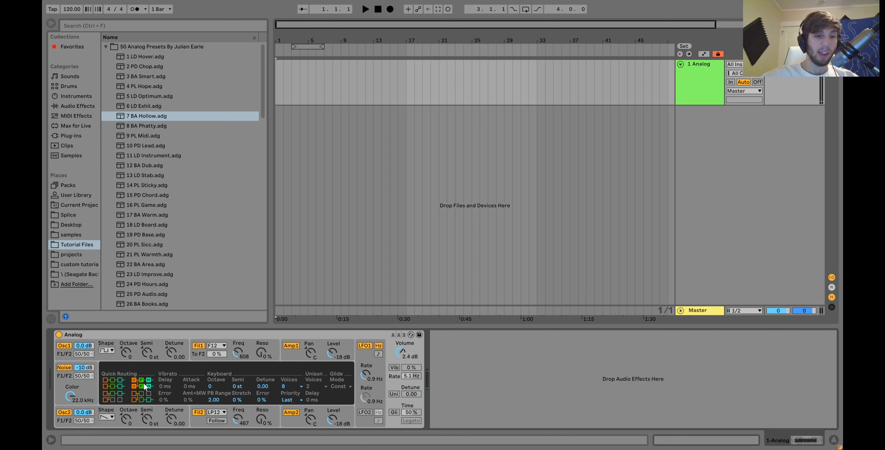
{"action": "left_click", "coordinate": [144, 399]}
{"action": "left_click", "coordinate": [115, 398]}
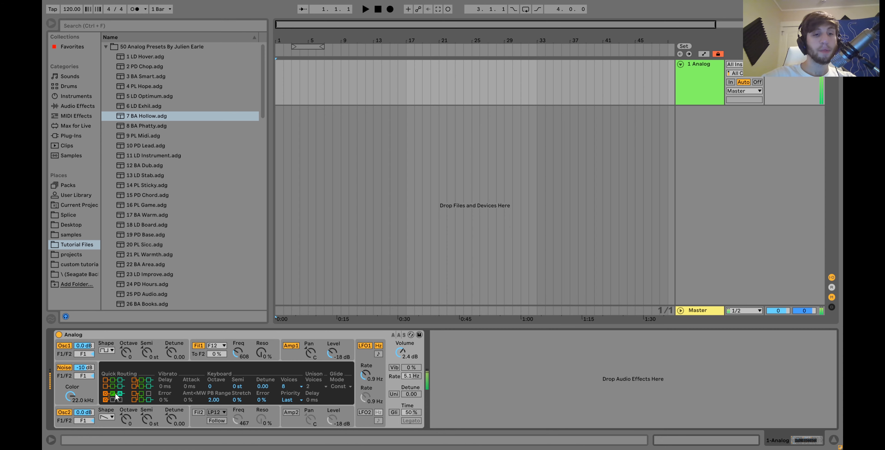
{"action": "left_click", "coordinate": [106, 380]}
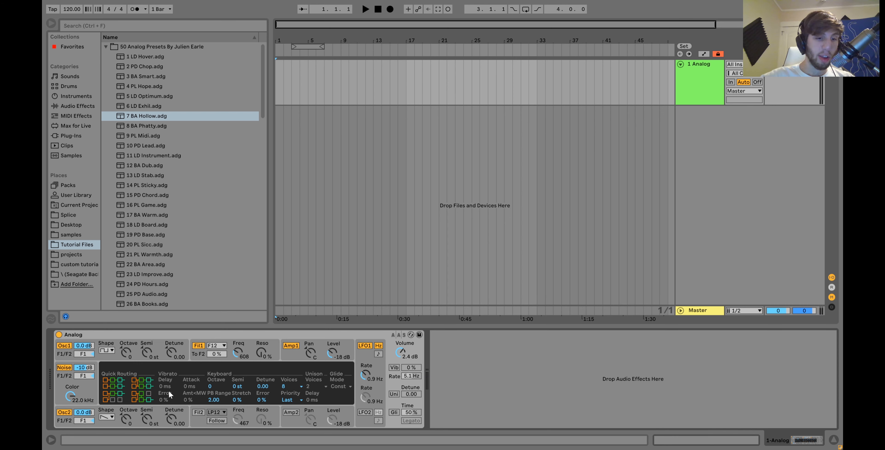
Step: Switch vibrato on and set its amount to 100 %
{"action": "left_click", "coordinate": [395, 368]}
{"action": "left_click_drag", "start_coordinate": [410, 371], "coordinate": [410, 337]}
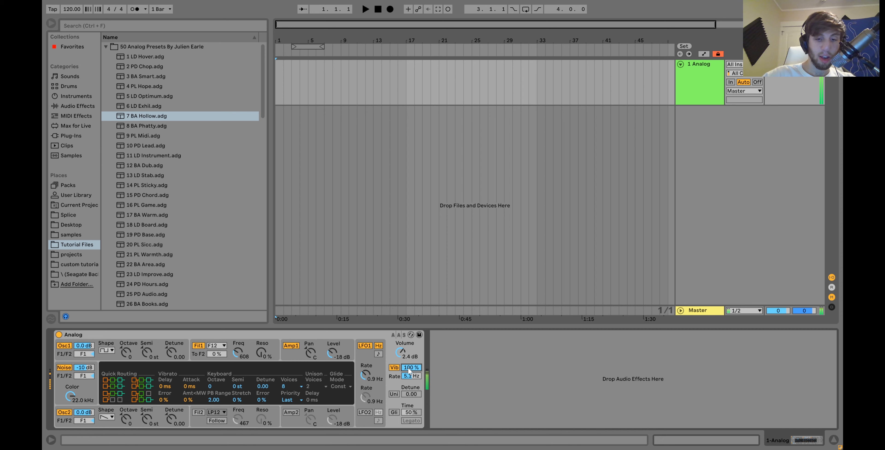
Step: Set filter 1's frequency to 1.1k, then set the vibrato rate to 2.3 Hz and its amount to 68 %
{"action": "left_click_drag", "start_coordinate": [238, 353], "coordinate": [238, 346]}
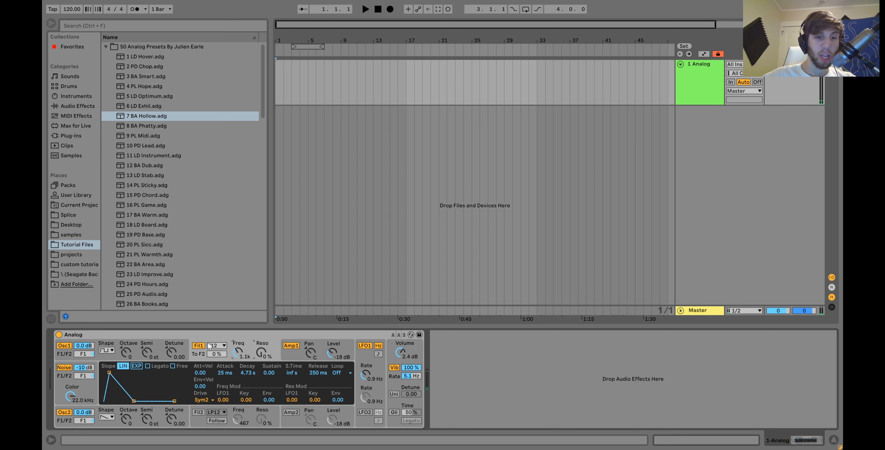
{"action": "left_click", "coordinate": [400, 368]}
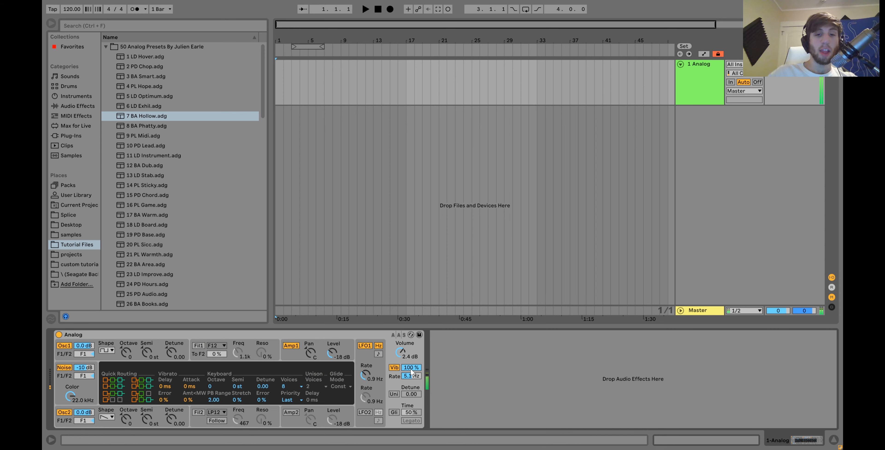
{"action": "left_click_drag", "start_coordinate": [408, 374], "coordinate": [408, 382]}
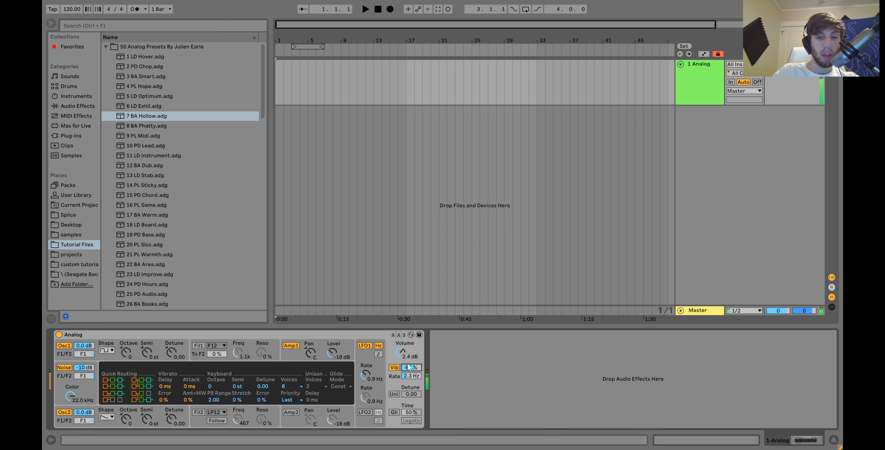
{"action": "key", "text": "z"}
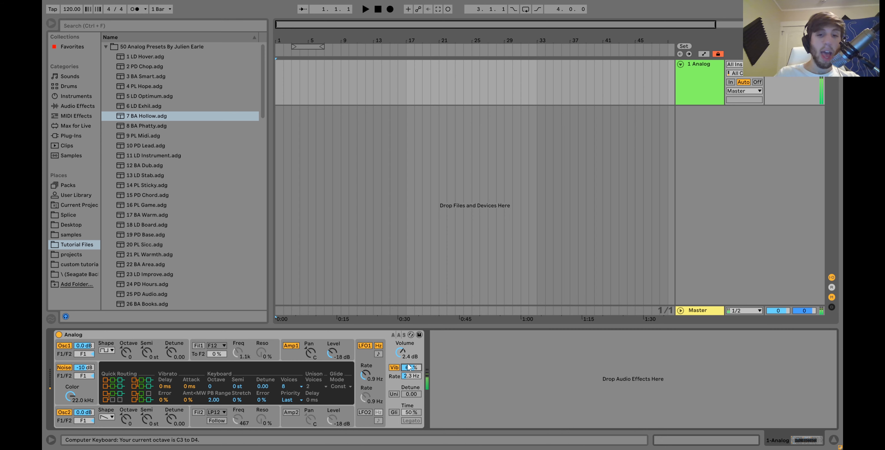
{"action": "mouse_move", "coordinate": [409, 367]}
{"action": "left_mouse_down"}
{"action": "mouse_move", "coordinate": [409, 358]}
{"action": "mouse_move", "coordinate": [408, 375]}
{"action": "left_mouse_up"}
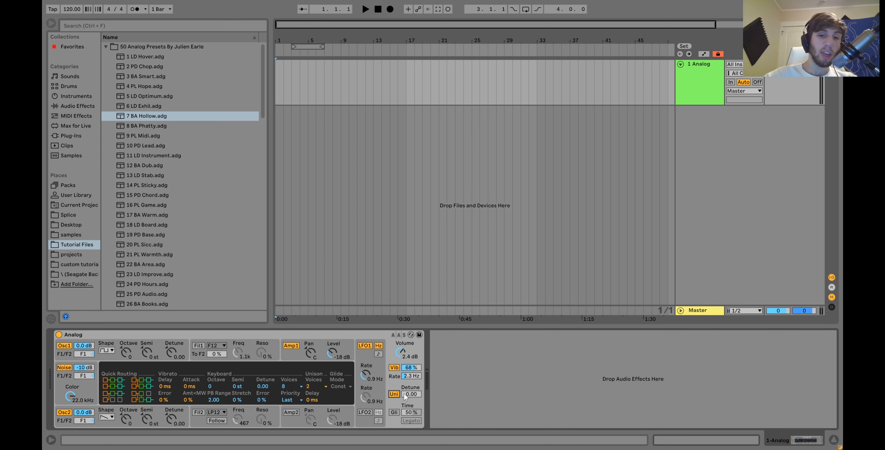
Step: Switch unison on with 4 voices and a detune of 39.84, and lower the noise level to -20 dB
{"action": "left_click_drag", "start_coordinate": [405, 395], "coordinate": [383, 446]}
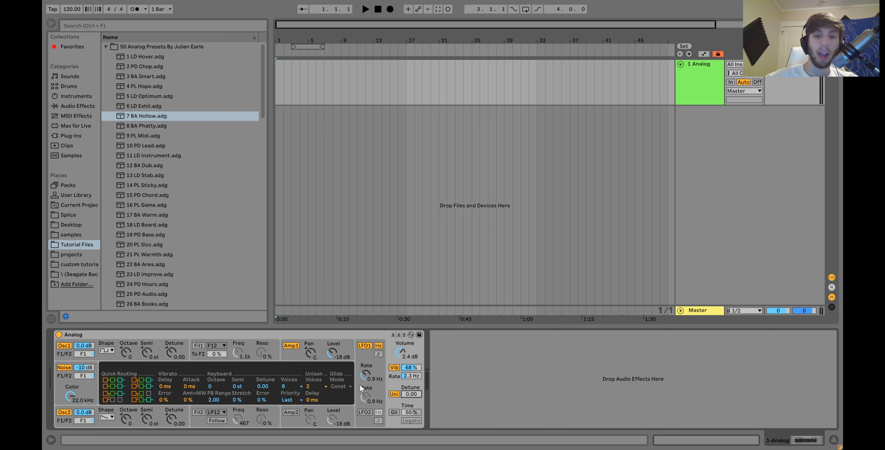
{"action": "mouse_move", "coordinate": [411, 394]}
{"action": "left_mouse_down"}
{"action": "mouse_move", "coordinate": [411, 378]}
{"action": "mouse_move", "coordinate": [410, 396]}
{"action": "left_mouse_up"}
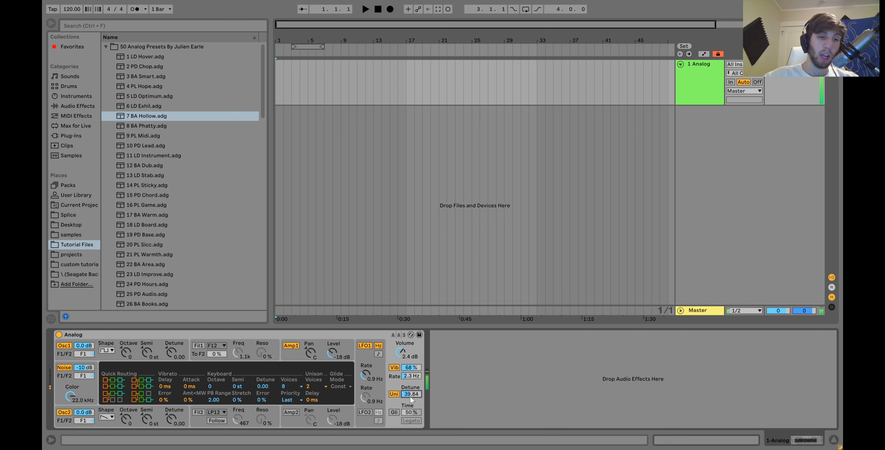
{"action": "left_click_drag", "start_coordinate": [84, 368], "coordinate": [84, 376]}
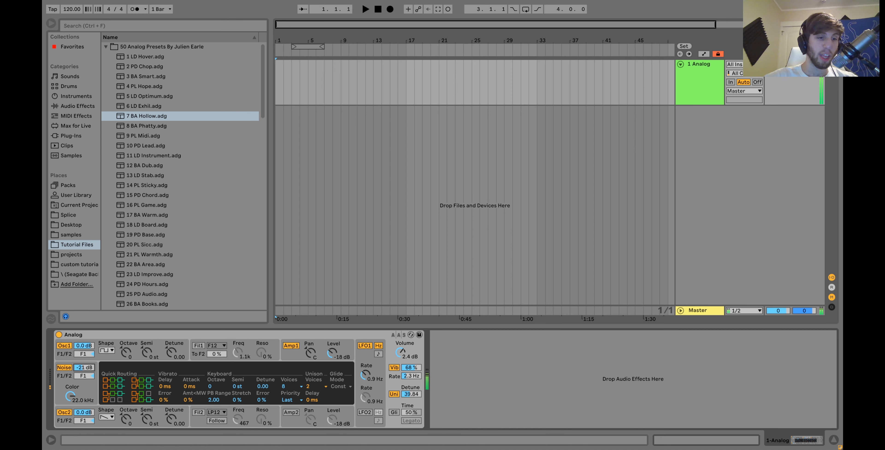
{"action": "left_click", "coordinate": [320, 387]}
{"action": "left_click", "coordinate": [313, 404]}
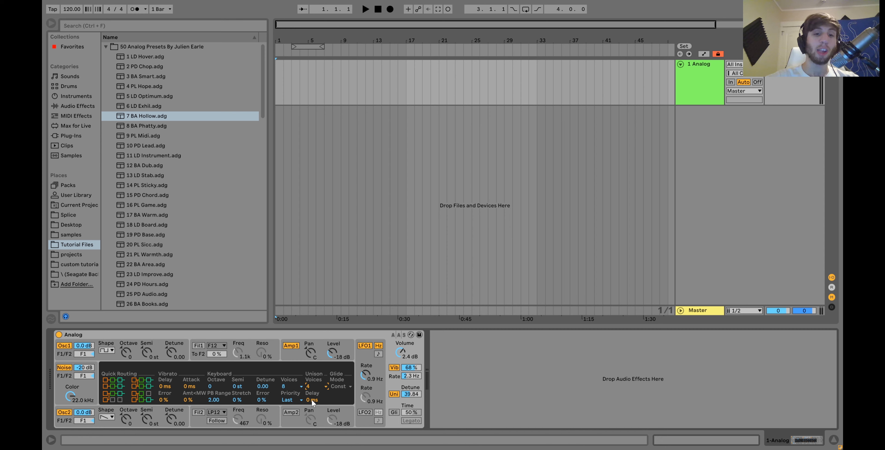
Step: Try unison delays of 100 ms and 25 ms while playing notes, ending with the delay at 100 ms
{"action": "mouse_move", "coordinate": [313, 400]}
{"action": "left_mouse_down"}
{"action": "mouse_move", "coordinate": [313, 376]}
{"action": "mouse_move", "coordinate": [312, 403]}
{"action": "left_mouse_up"}
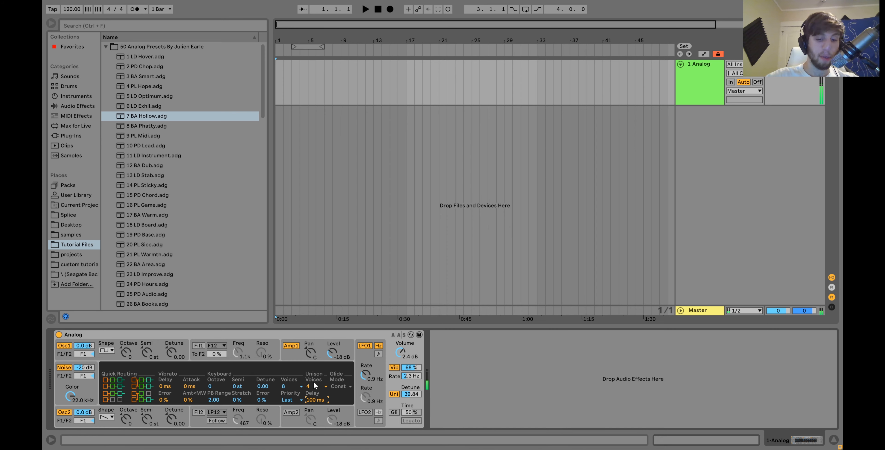
{"action": "key", "text": "x"}
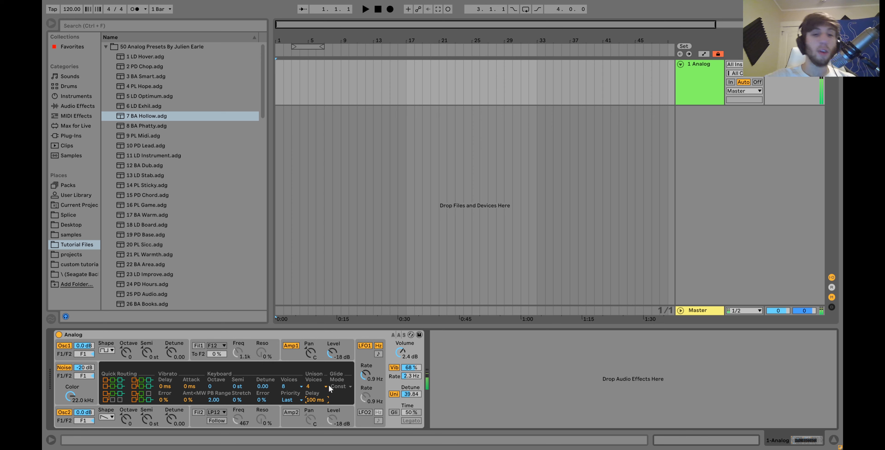
{"action": "left_click_drag", "start_coordinate": [324, 404], "coordinate": [311, 409]}
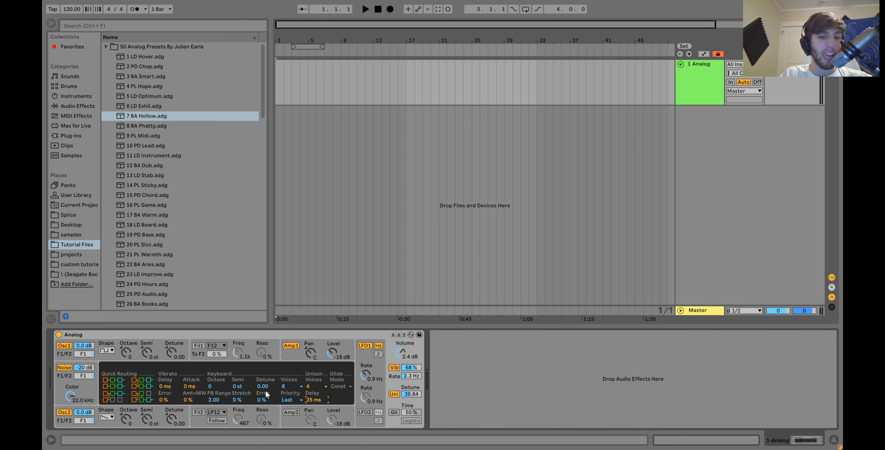
{"action": "left_click_drag", "start_coordinate": [323, 400], "coordinate": [324, 385]}
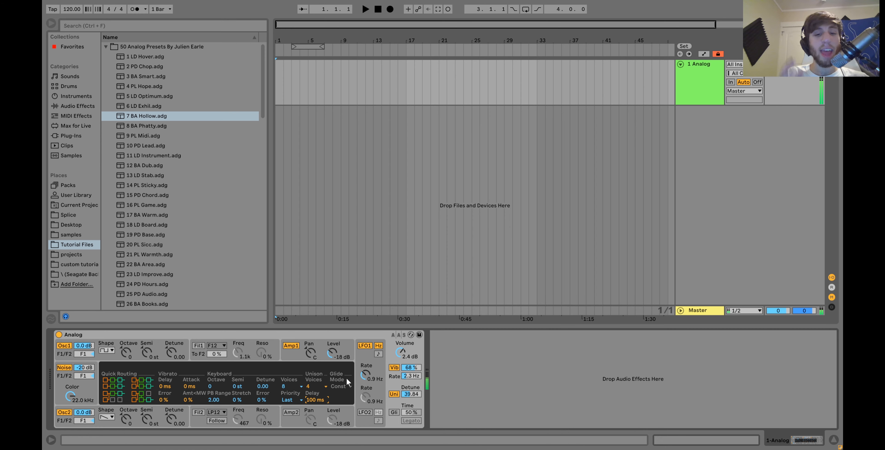
Step: Switch glide on with its time at 50 % and play notes in different octaves to audition the pitch slide
{"action": "left_click", "coordinate": [394, 413]}
{"action": "key", "text": "a"}
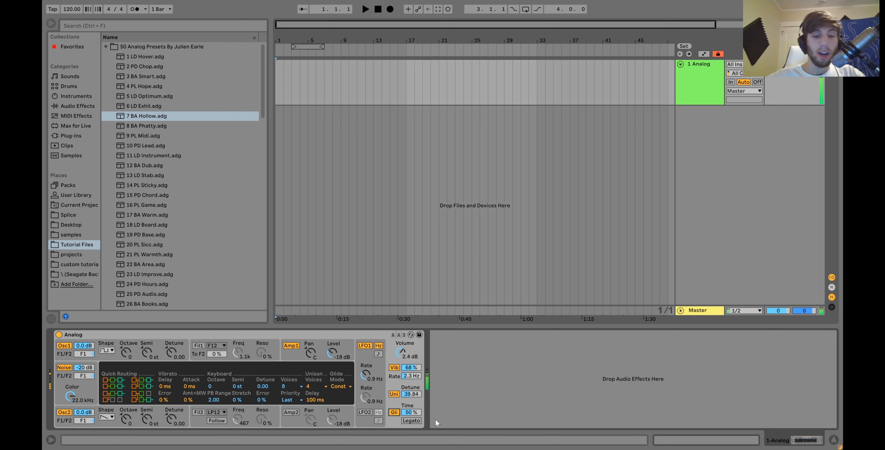
{"action": "key", "text": "x"}
{"action": "key", "text": "a"}
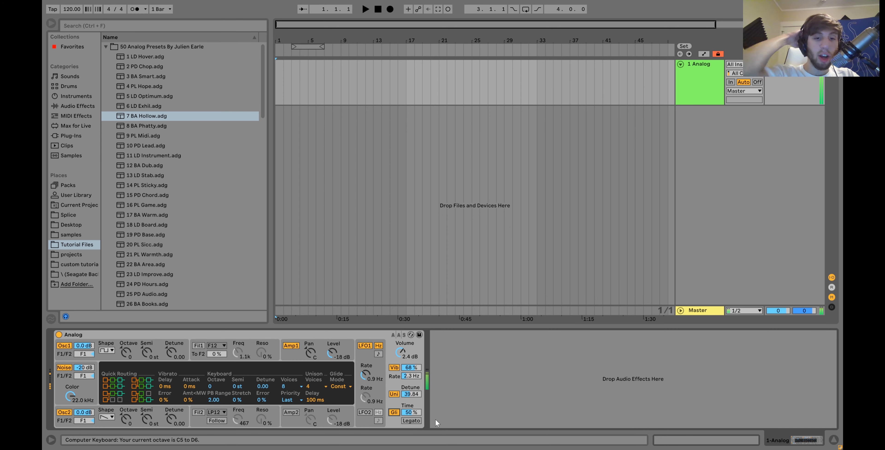
{"action": "key", "text": "a"}
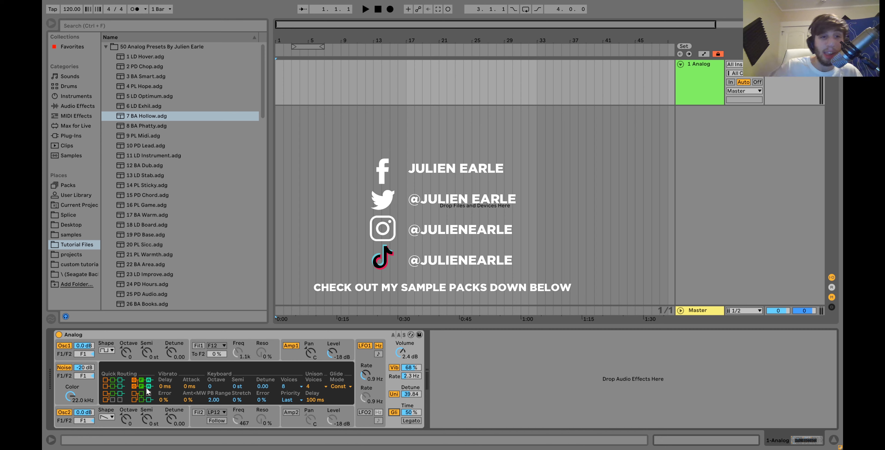
Step: Look through the list of 50 Analog presets in the browser and select the 2 PD Chop preset
{"action": "scroll", "coordinate": [151, 134], "scroll_direction": "down", "scroll_amount": 5}
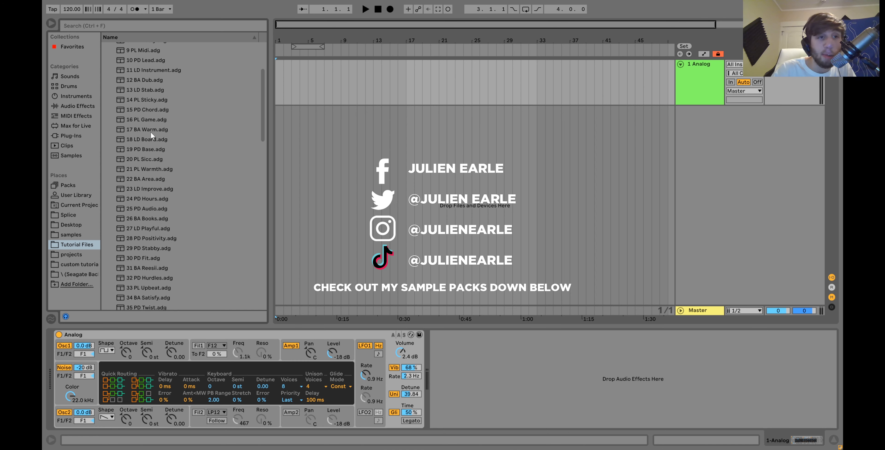
{"action": "scroll", "coordinate": [150, 132], "scroll_direction": "up", "scroll_amount": 5}
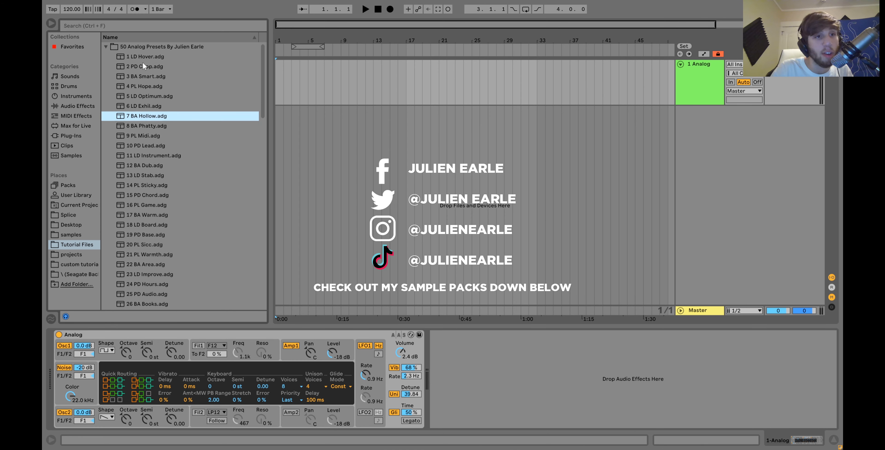
{"action": "left_click", "coordinate": [142, 66]}
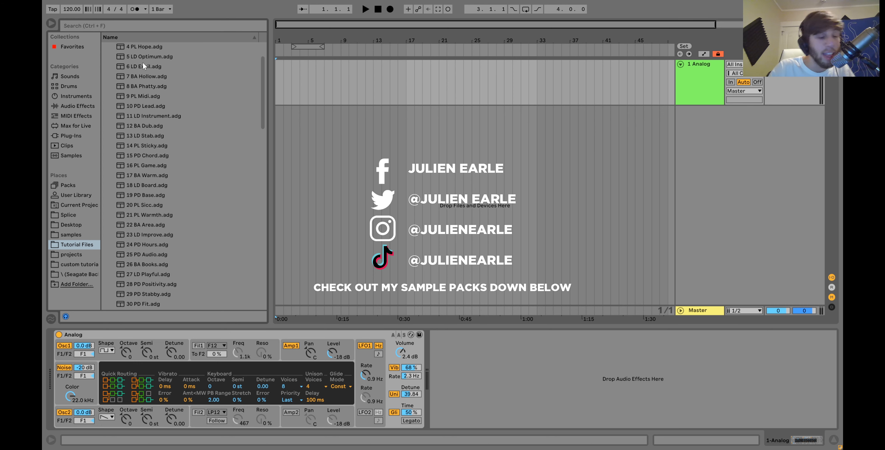
{"action": "scroll", "coordinate": [142, 65], "scroll_direction": "down", "scroll_amount": 4}
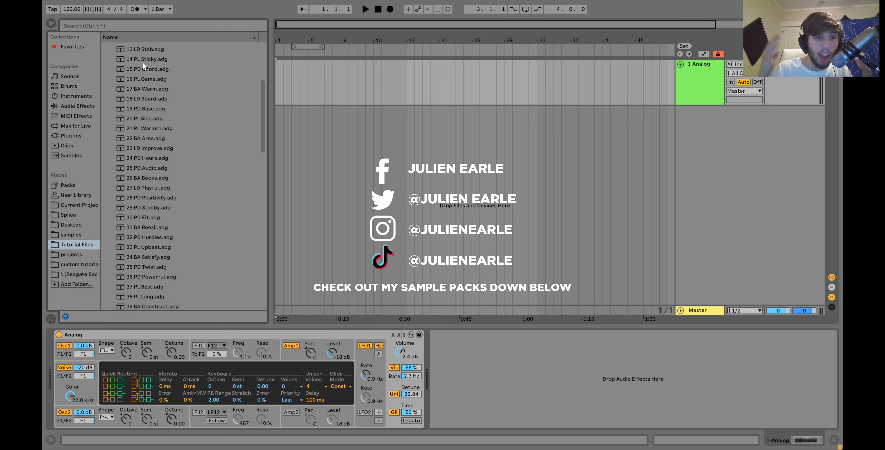
{"action": "scroll", "coordinate": [143, 64], "scroll_direction": "down", "scroll_amount": 4}
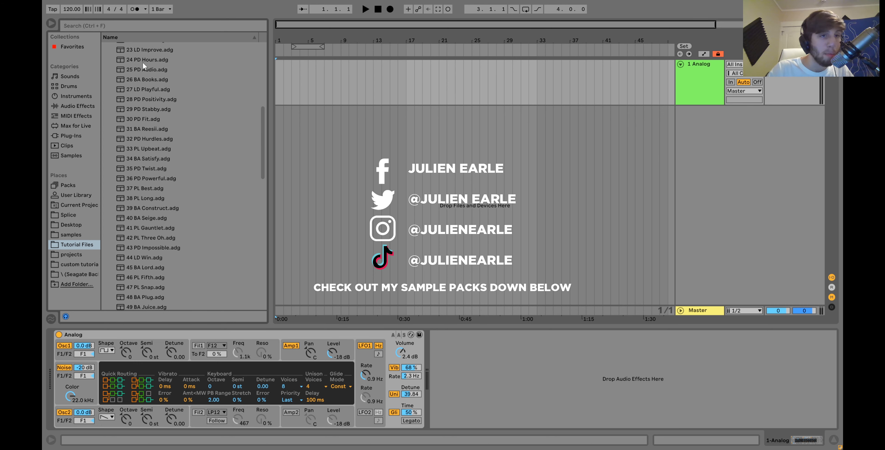
{"action": "scroll", "coordinate": [142, 62], "scroll_direction": "up", "scroll_amount": 5}
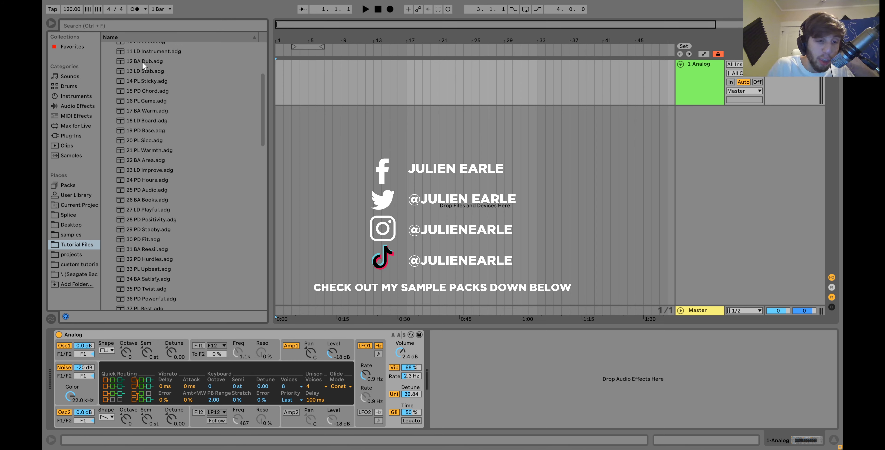
{"action": "left_click", "coordinate": [232, 337]}
{"action": "scroll", "coordinate": [233, 266], "scroll_direction": "up", "scroll_amount": 5}
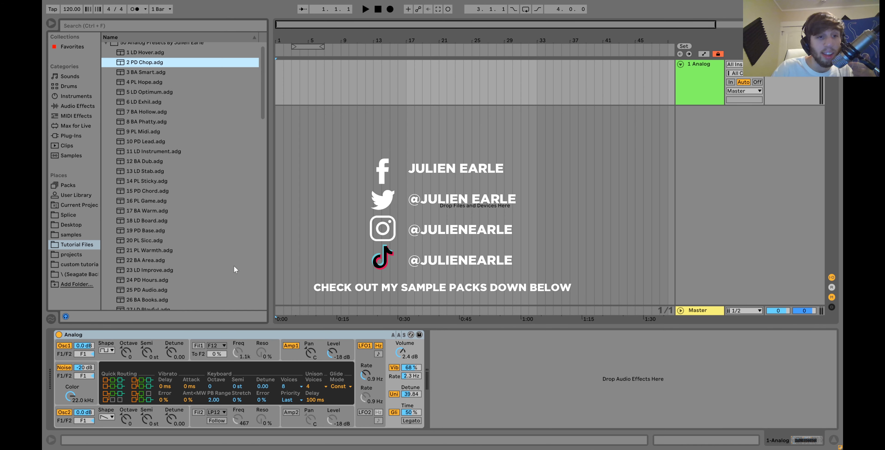